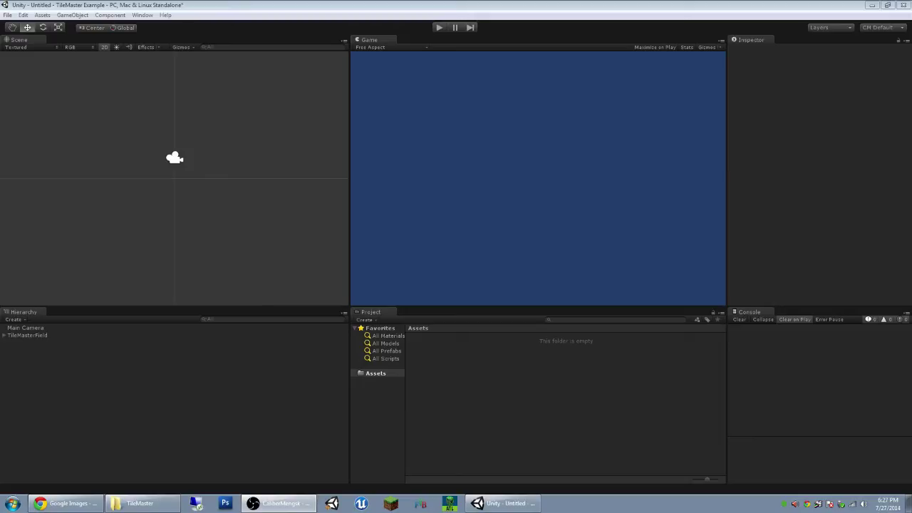
- Import TileMaster.unitypackage into the project, adding its Editor and Resources folders to Assets
click(143, 15)
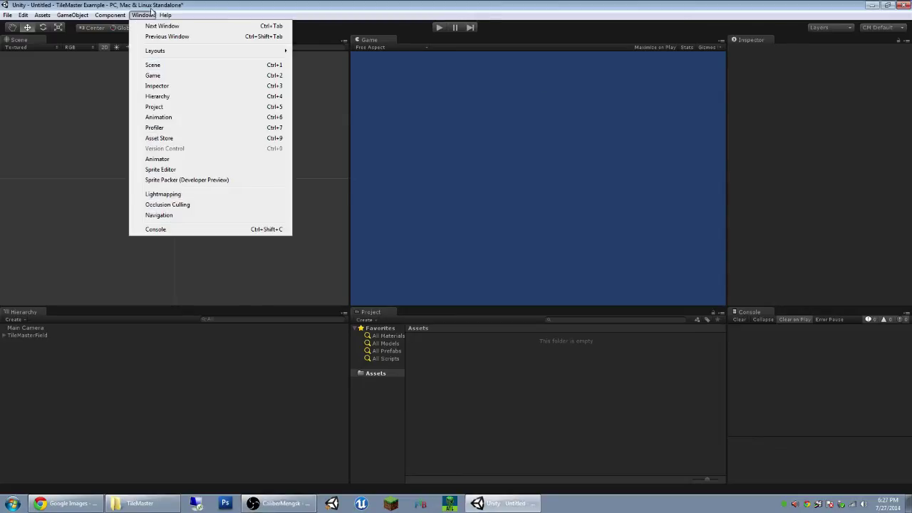
click(152, 11)
click(139, 503)
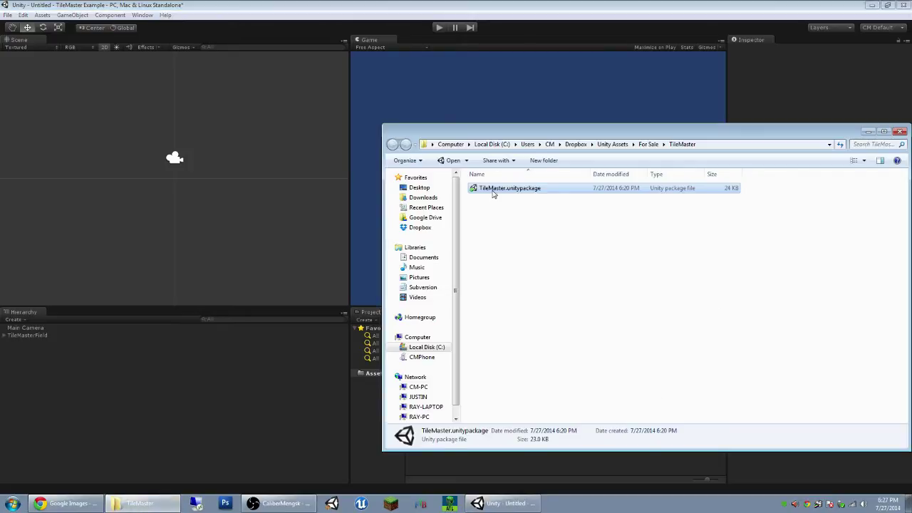
double_click(493, 189)
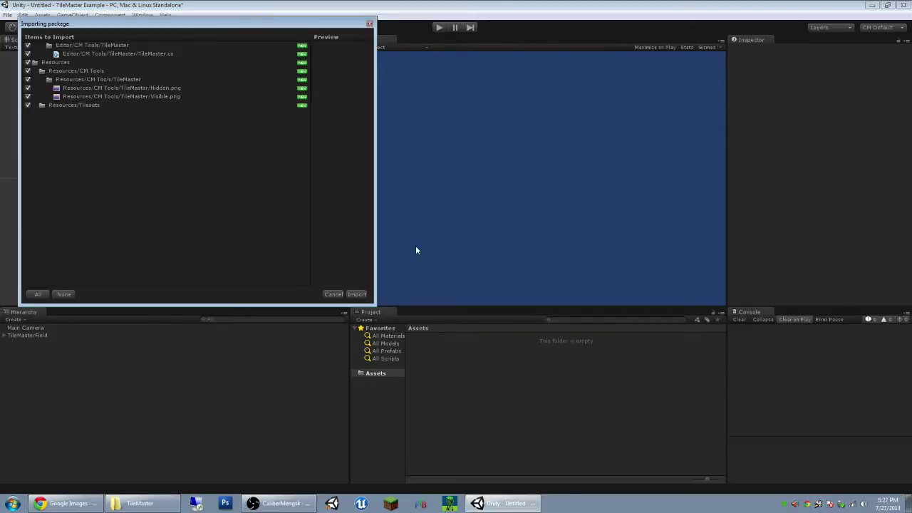
click(357, 293)
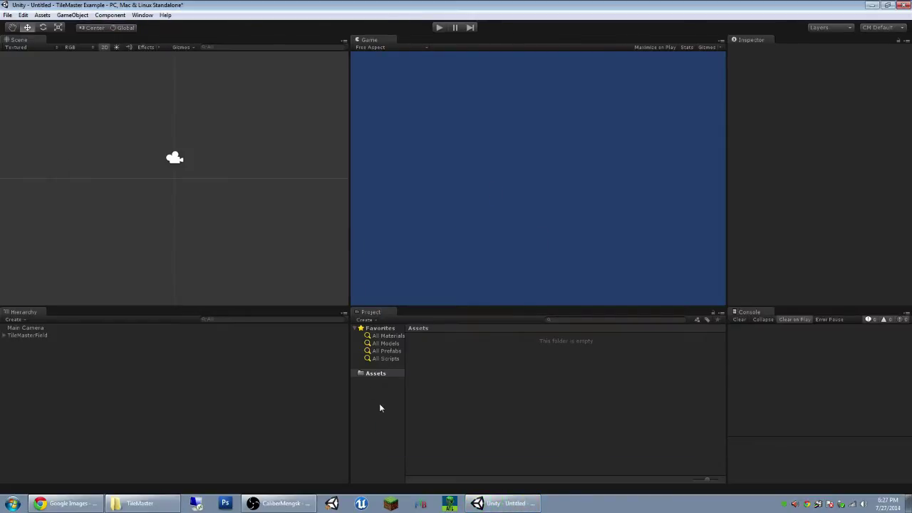
- Open the TileMaster window from Window > CM Tools and bring the package folder back up
click(138, 15)
mouse_move(157, 64)
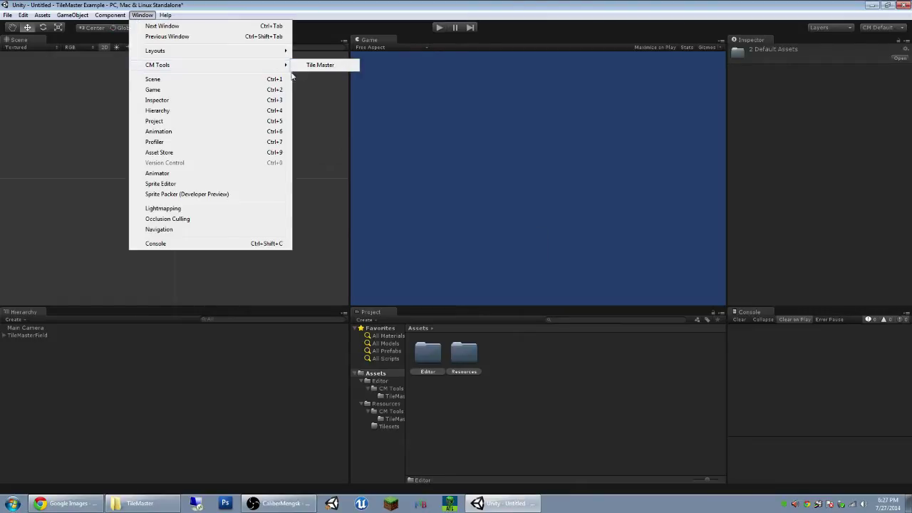
click(323, 67)
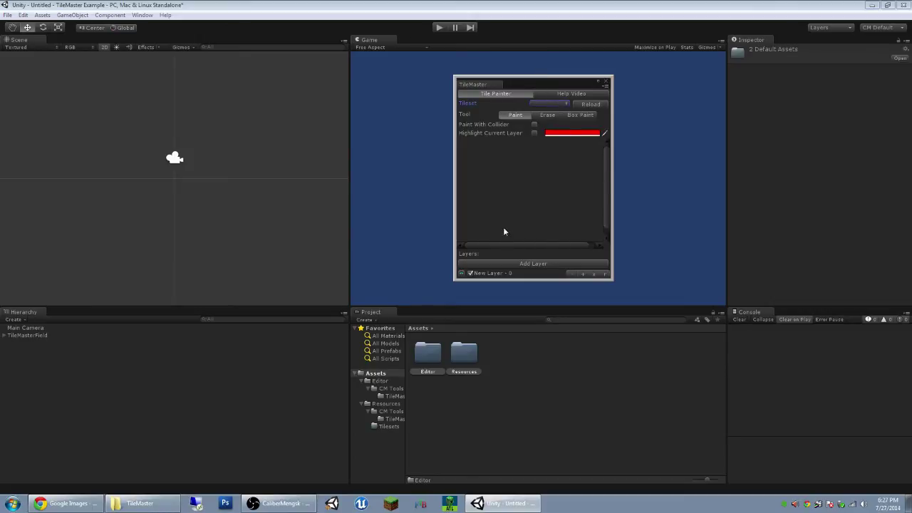
click(140, 503)
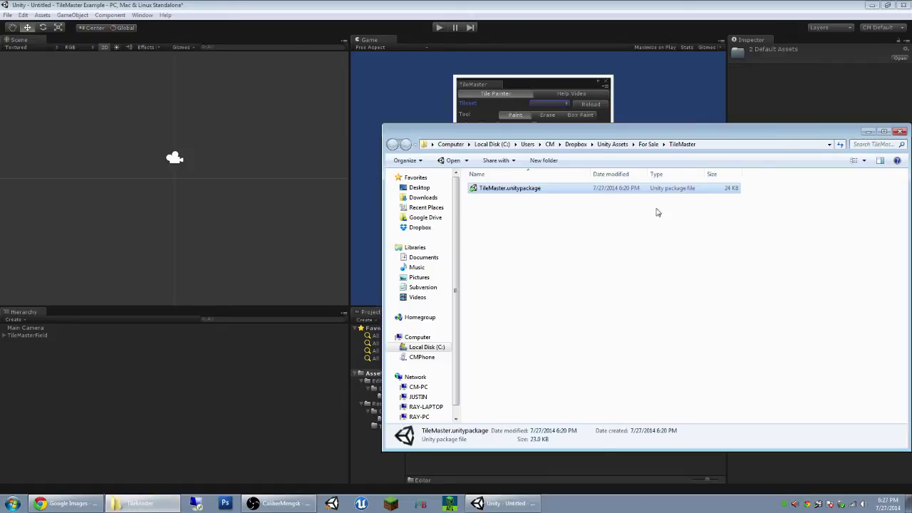
- Search Google Images for 'tileset'
click(65, 504)
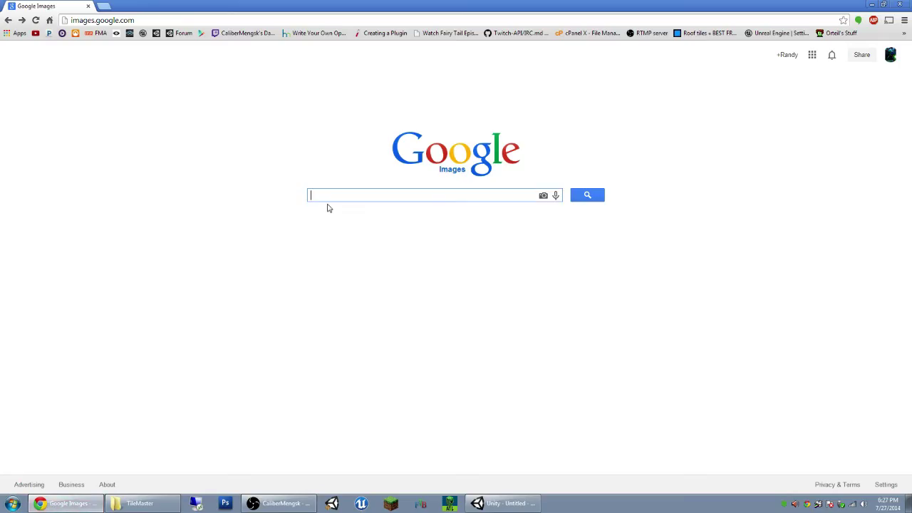
text(tileset)
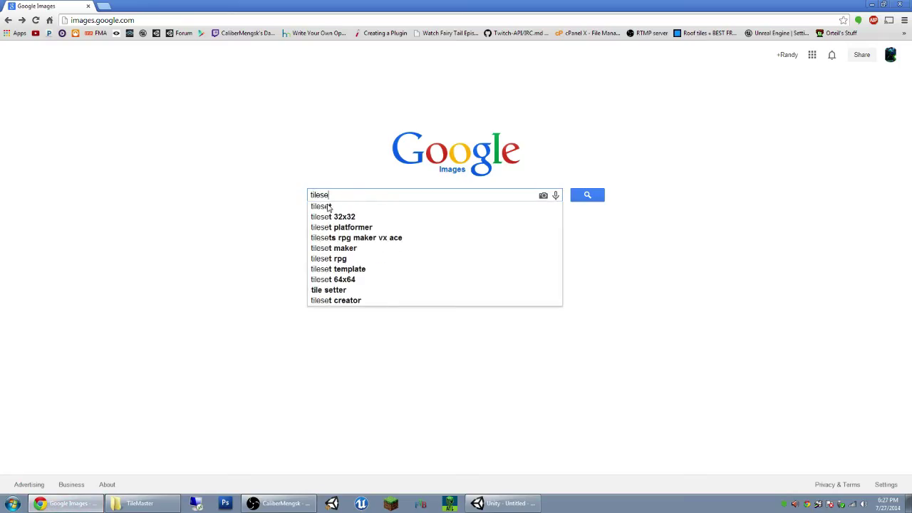
key(Return)
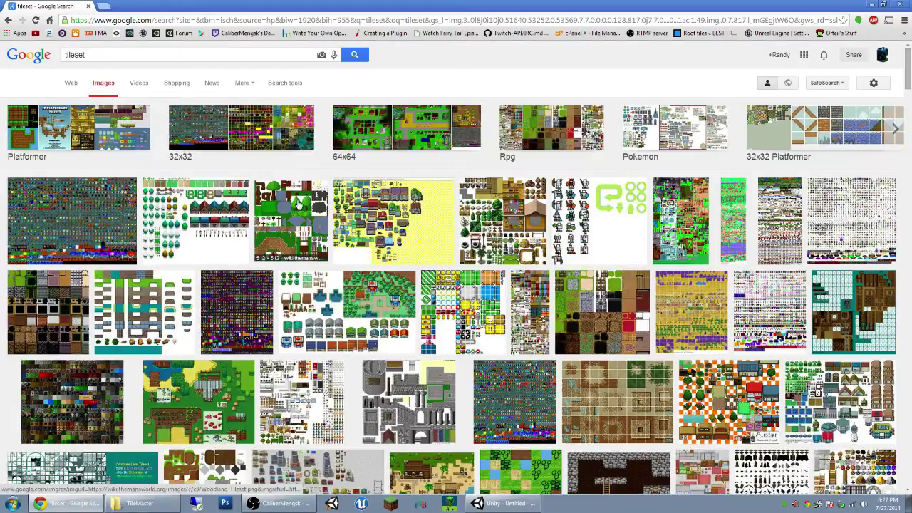
- Save the Woodland tileset image as Woodland_Tileset.png into Assets/Resources/Tilesets
click(302, 208)
right_click(412, 251)
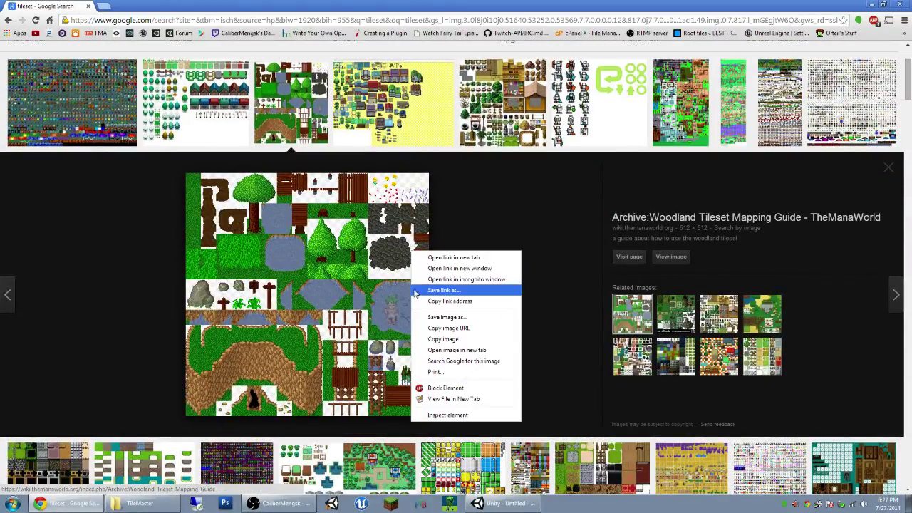
click(432, 317)
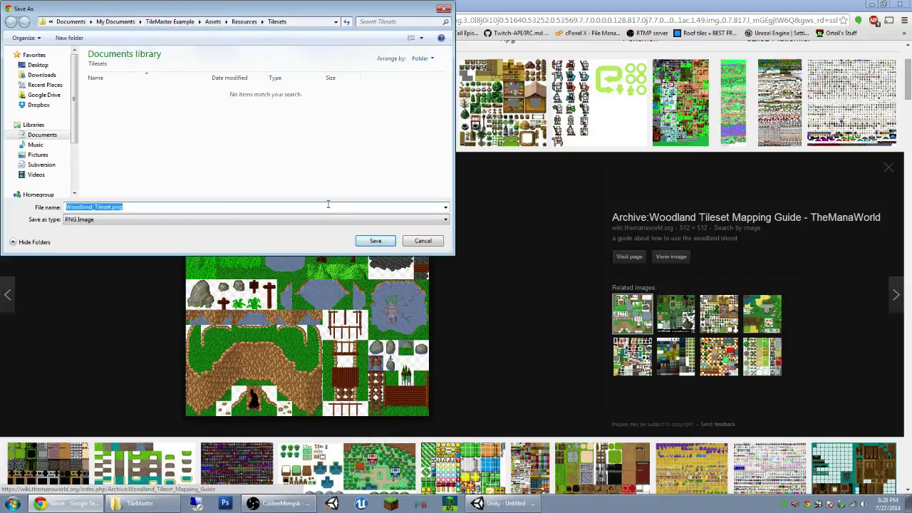
click(376, 241)
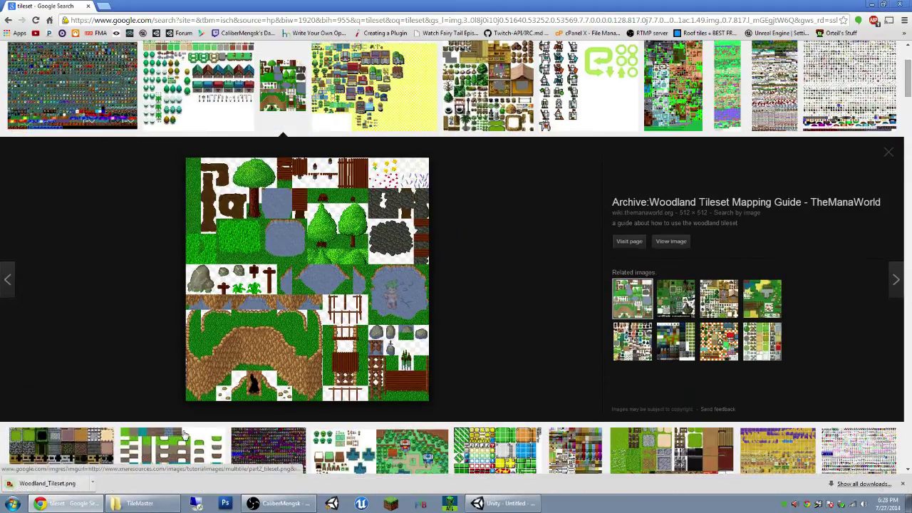
click(499, 502)
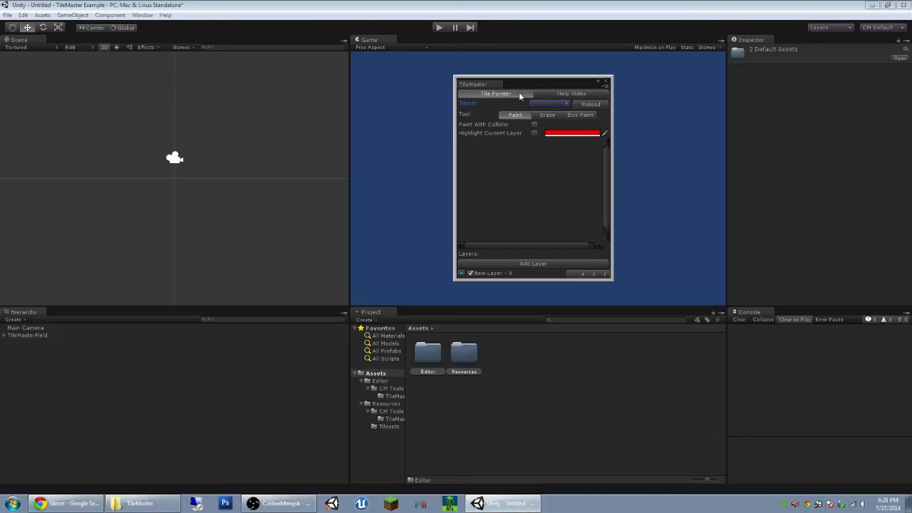
- Select the Woodland_Tileset texture in the Resources/Tilesets folder
click(464, 447)
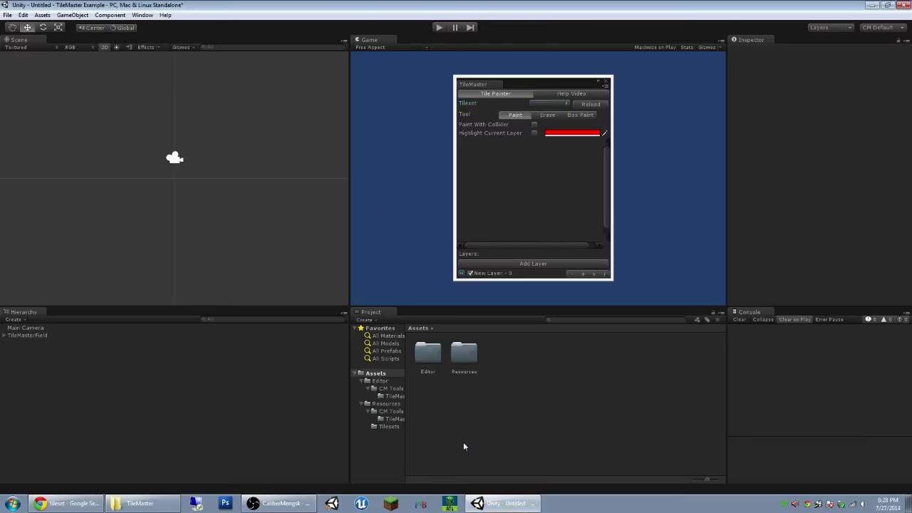
double_click(467, 351)
double_click(467, 351)
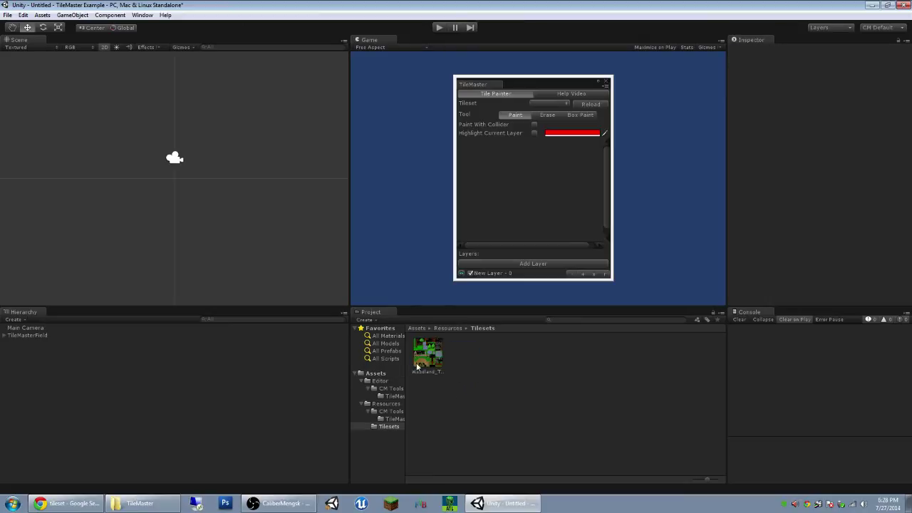
click(419, 365)
- Set the texture to Sprite type, Multiple sprite mode, 32 pixels per unit, and apply
click(807, 72)
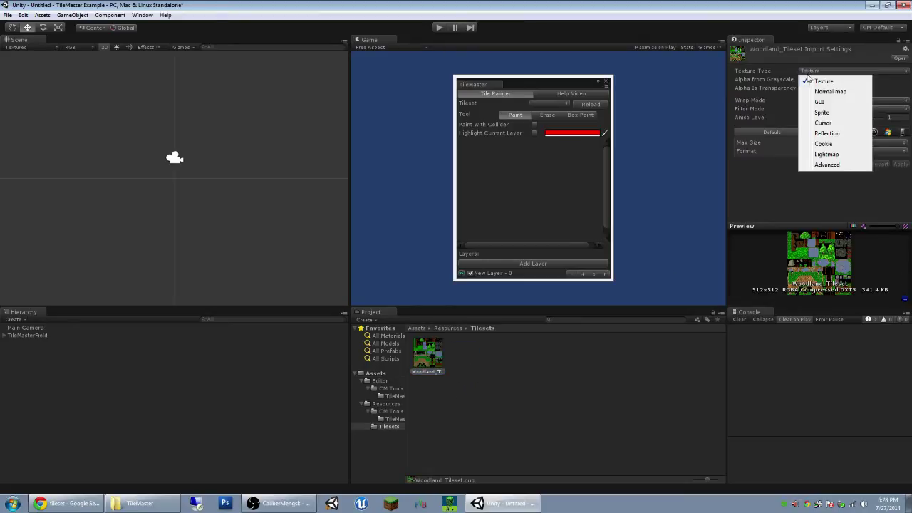
click(821, 111)
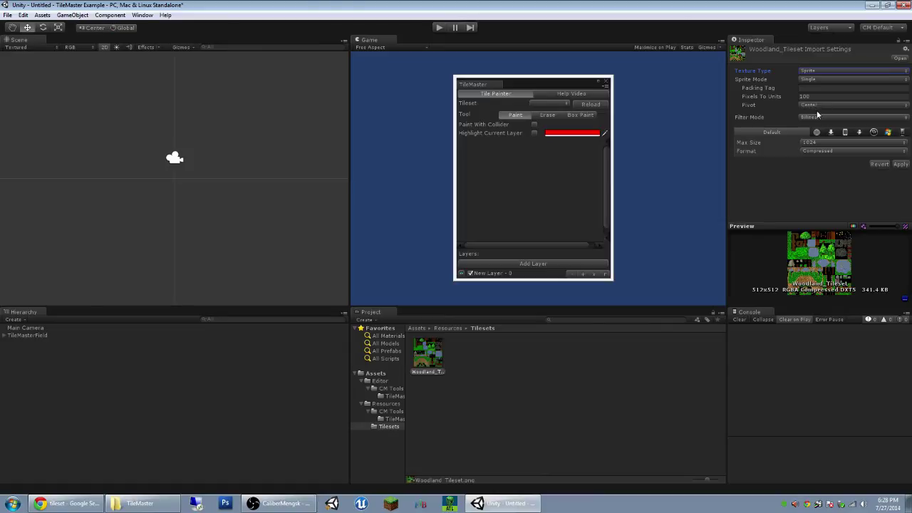
click(816, 118)
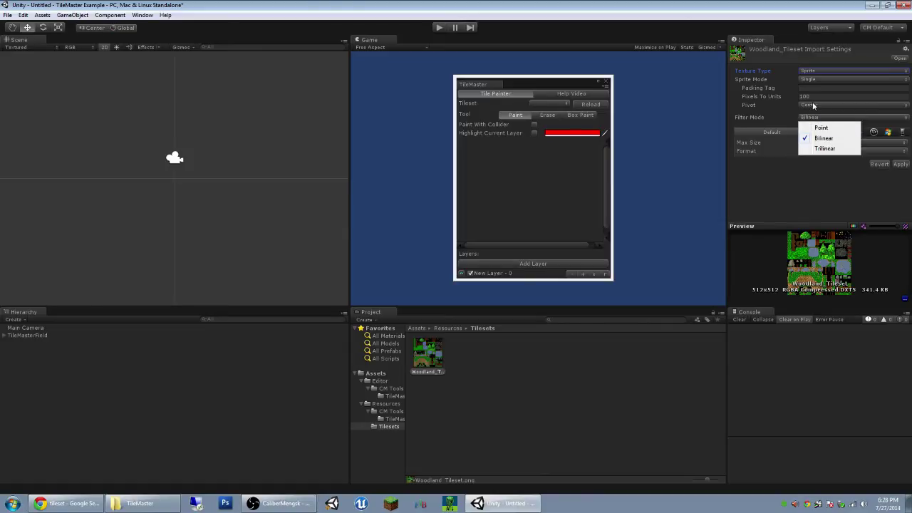
click(816, 81)
click(831, 98)
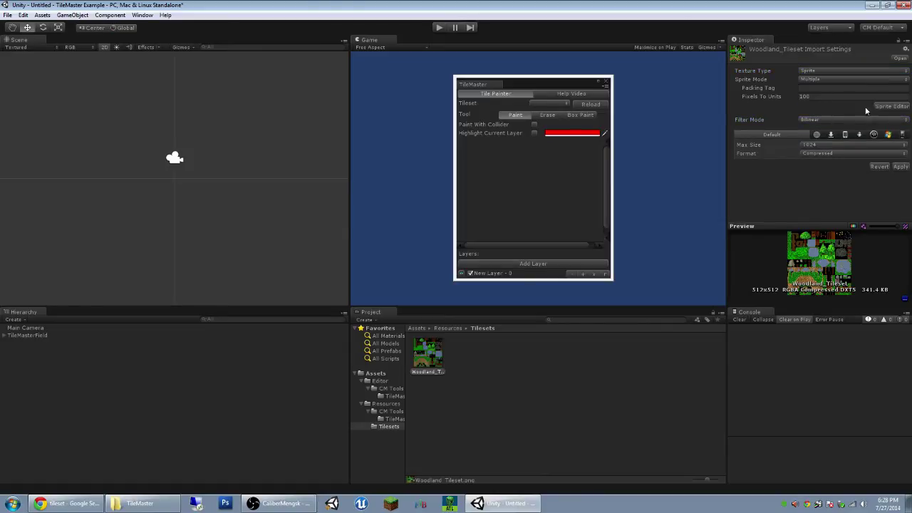
click(850, 98)
text(32)
key(Return)
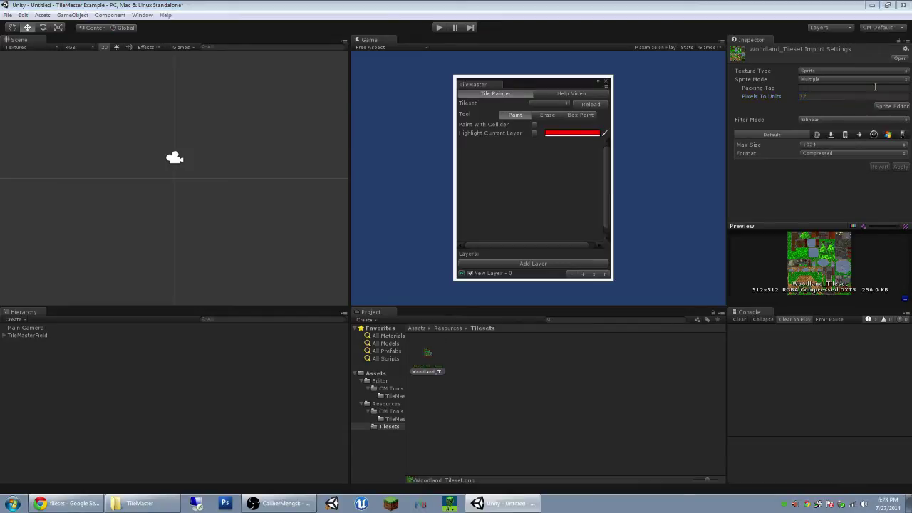
- Slice Woodland_Tileset in the Sprite Editor as a 32×32 pixel grid and apply it
click(892, 105)
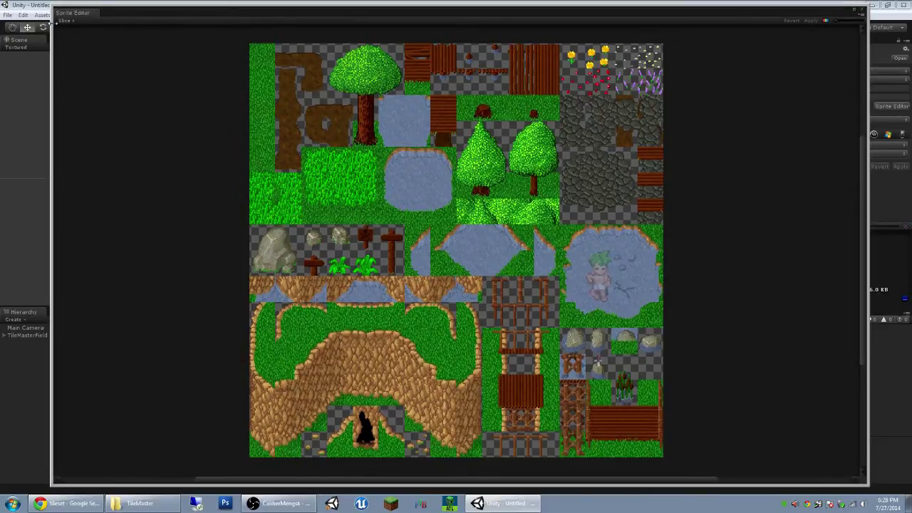
click(64, 21)
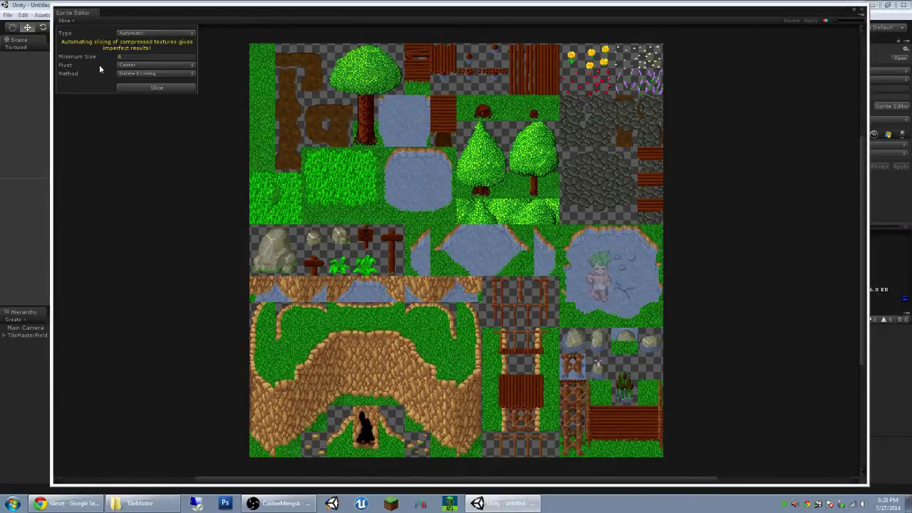
click(130, 34)
click(136, 53)
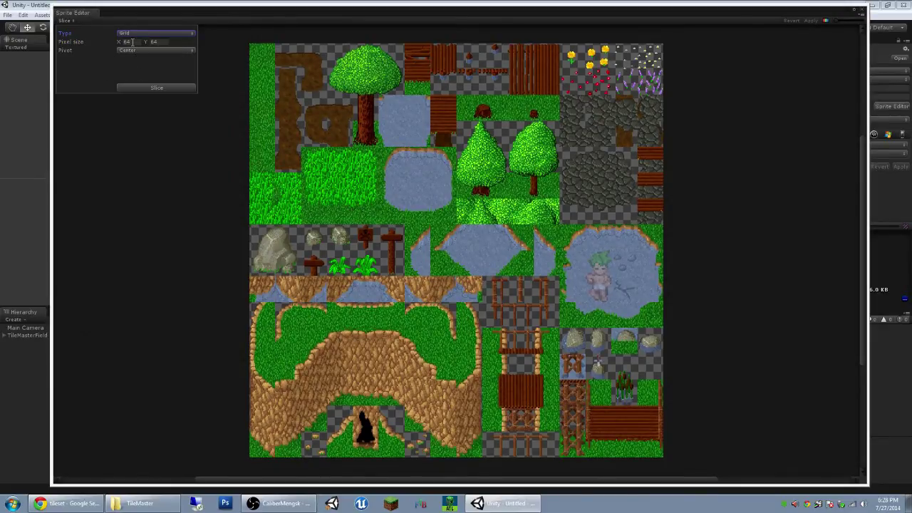
click(131, 42)
text(32)
key(Tab)
text(3)
click(158, 89)
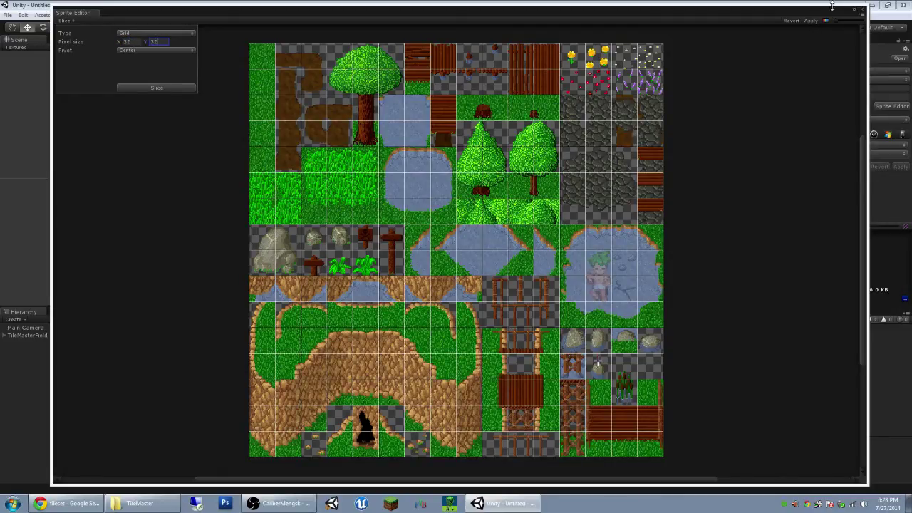
click(810, 21)
- Close the Sprite Editor and reopen the TileMaster window from Window > CM Tools
click(863, 13)
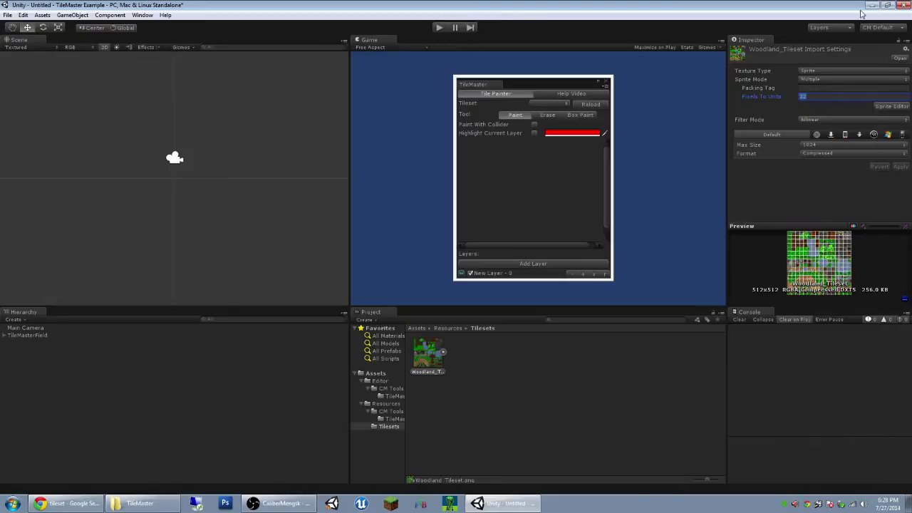
drag(571, 104, 539, 109)
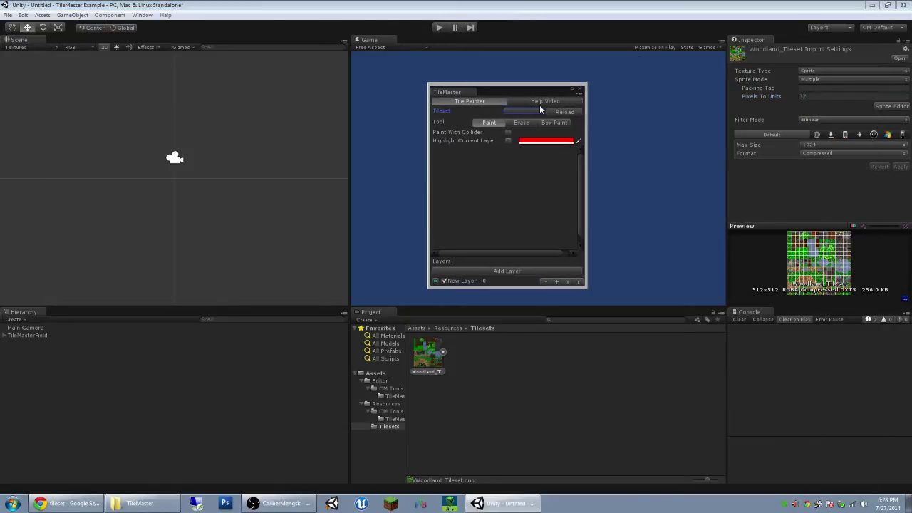
click(579, 89)
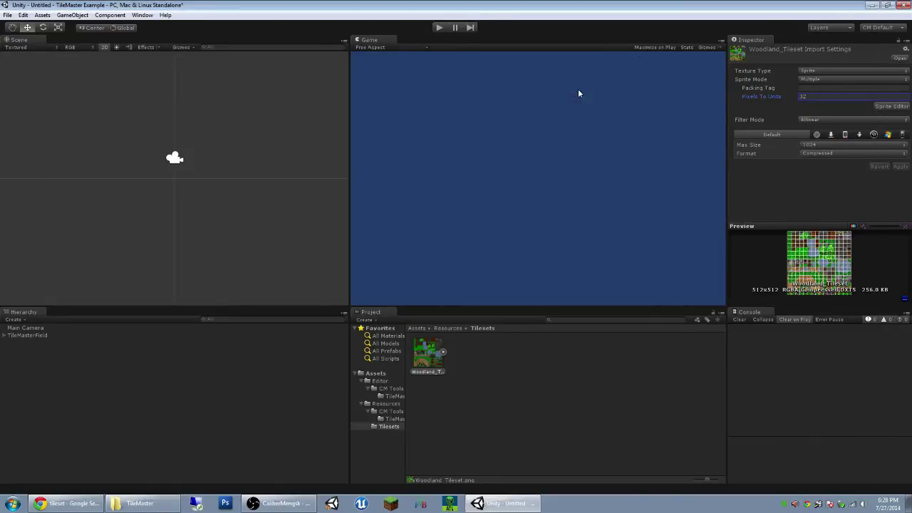
click(142, 15)
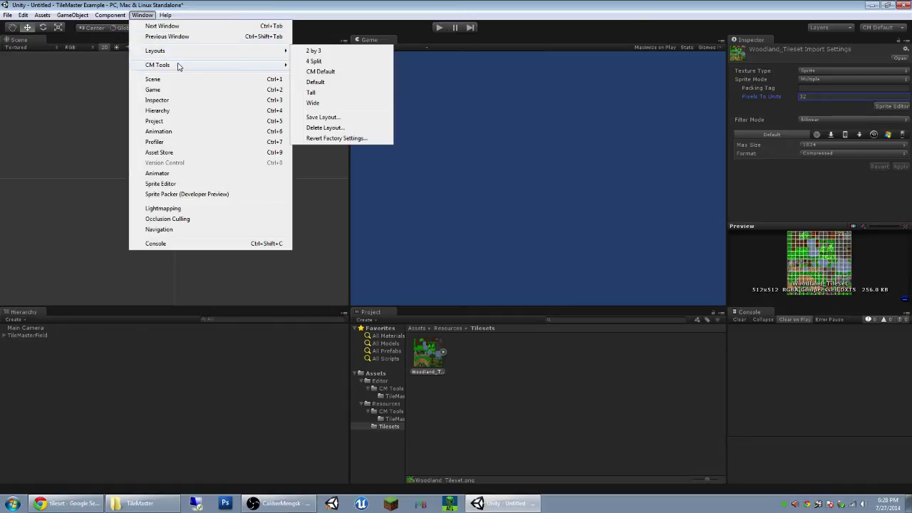
mouse_move(210, 63)
click(317, 65)
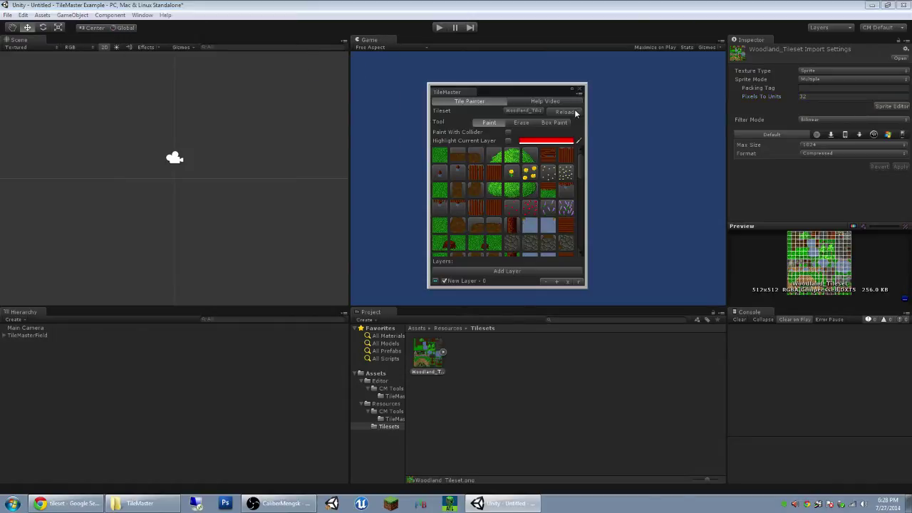
- Choose Woodland_Tileset as the tileset and resize the window to show the palette
click(536, 112)
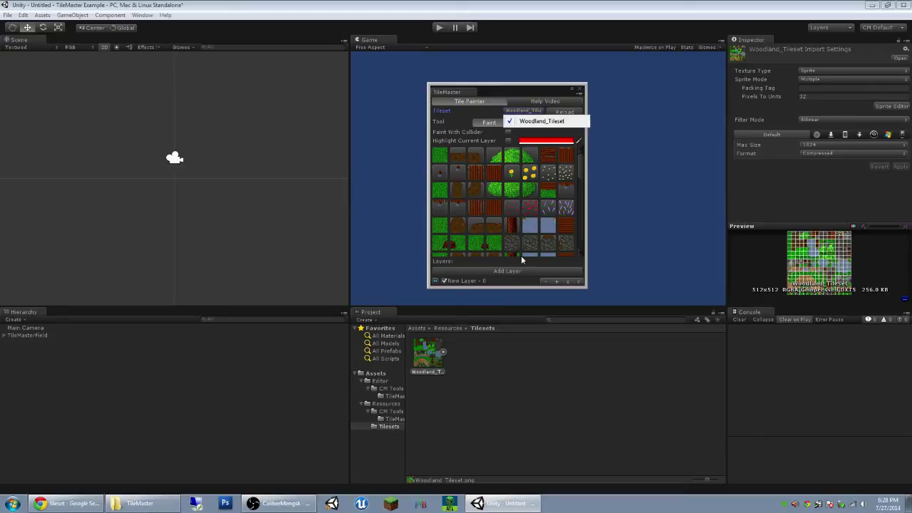
click(588, 286)
drag(586, 289, 704, 401)
drag(723, 345, 739, 310)
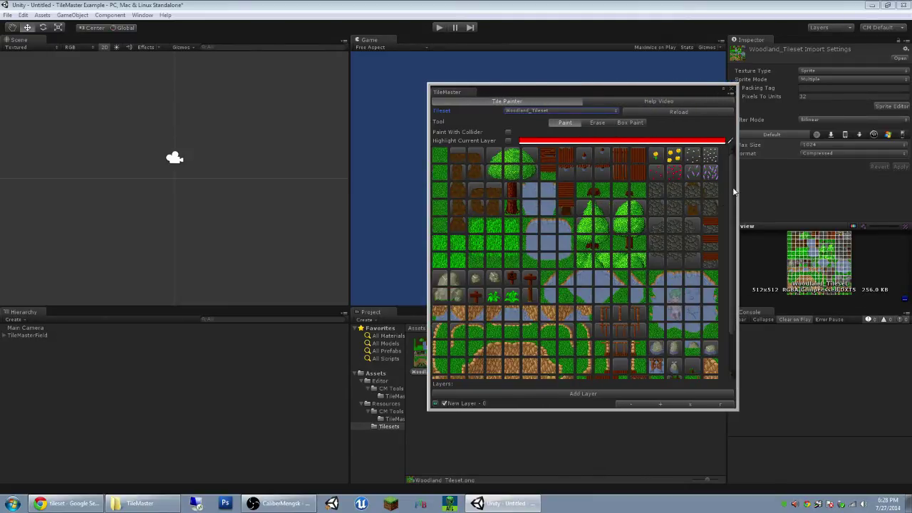
- Paint a patch of plain grass tiles across the map, then enable Box Paint
mouse_move(734, 191)
mouse_down()
mouse_move(736, 231)
mouse_move(736, 207)
mouse_up()
click(439, 155)
mouse_move(95, 107)
mouse_down()
mouse_move(221, 226)
mouse_move(64, 192)
mouse_move(173, 191)
mouse_move(191, 238)
mouse_move(77, 190)
mouse_move(241, 174)
mouse_move(195, 175)
mouse_move(156, 220)
mouse_up()
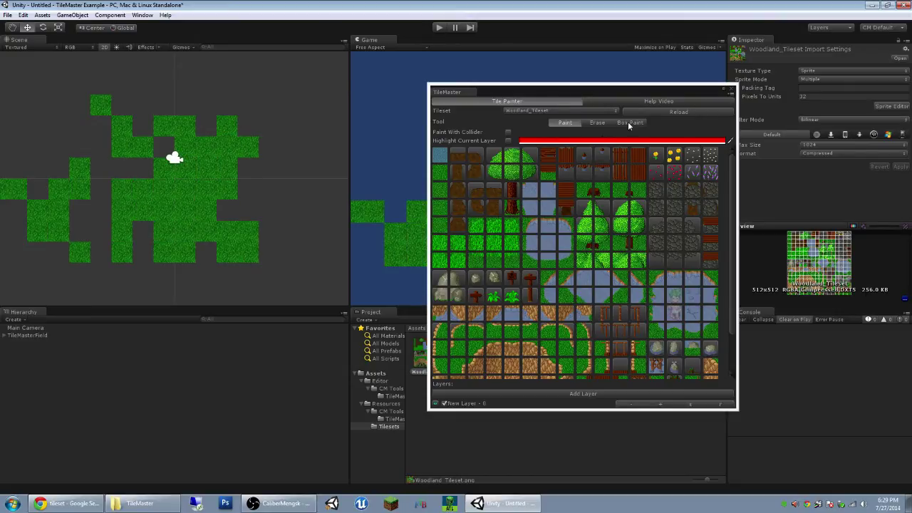
click(628, 122)
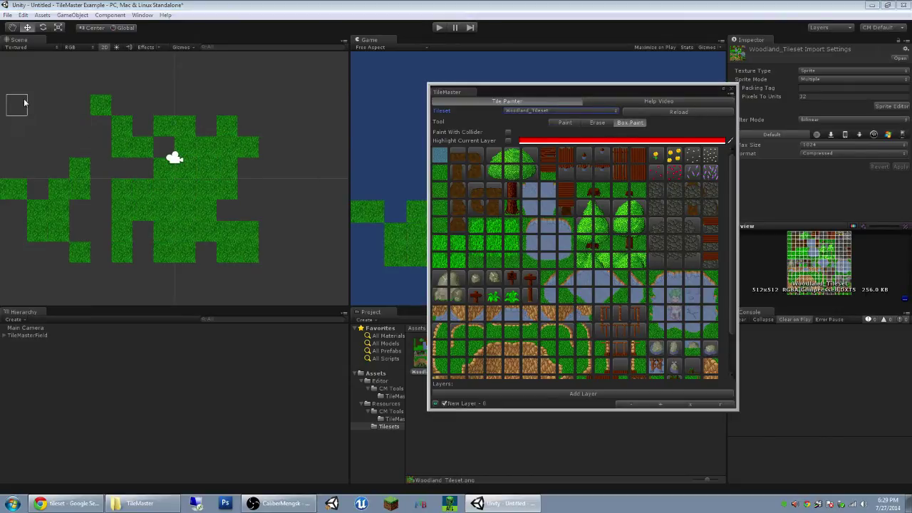
- Box-fill several rectangles of plain grass across the map
mouse_move(6, 97)
mouse_down()
mouse_move(133, 228)
mouse_move(224, 255)
mouse_move(257, 254)
mouse_up()
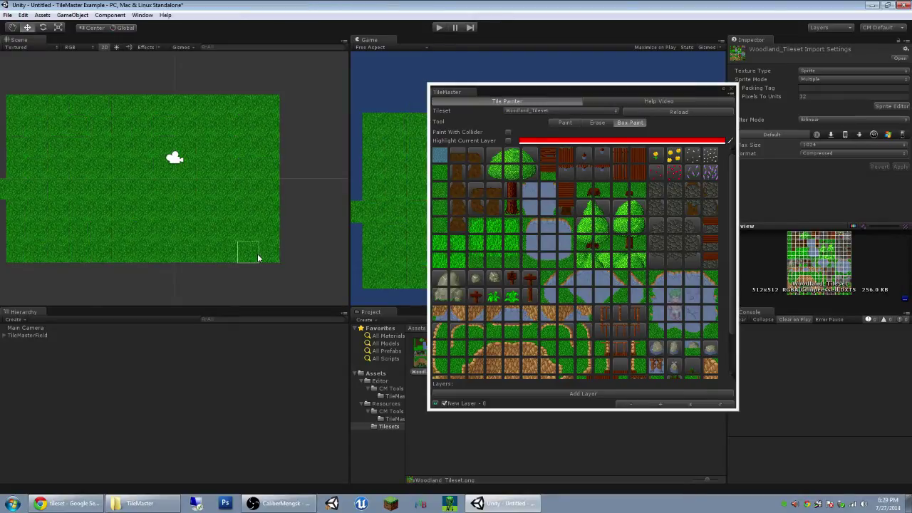
drag(118, 271, 298, 314)
mouse_move(142, 281)
mouse_down()
mouse_move(281, 354)
mouse_move(271, 368)
mouse_move(371, 371)
mouse_move(236, 267)
mouse_up()
middle_drag(235, 264, 147, 116)
scroll(116, 116, down, 3)
scroll(116, 128, down, 1)
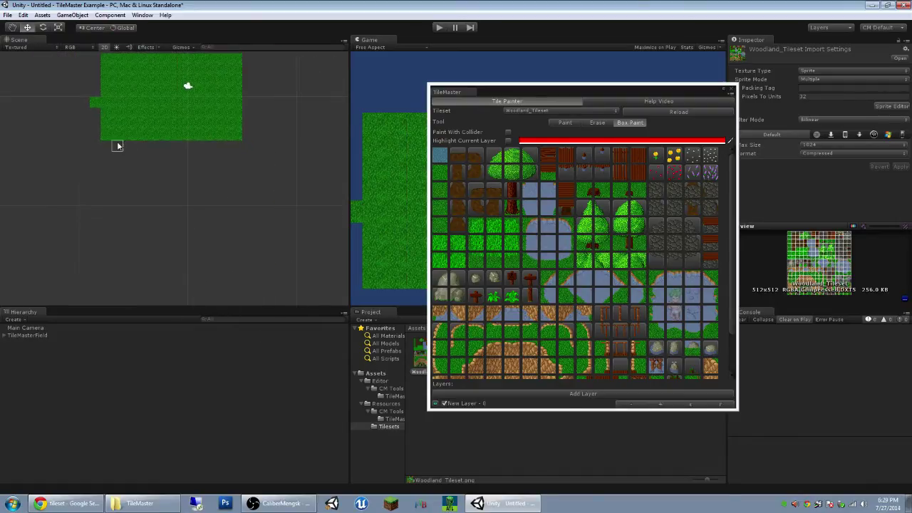
mouse_move(118, 142)
mouse_down()
mouse_move(275, 267)
mouse_move(327, 288)
mouse_up()
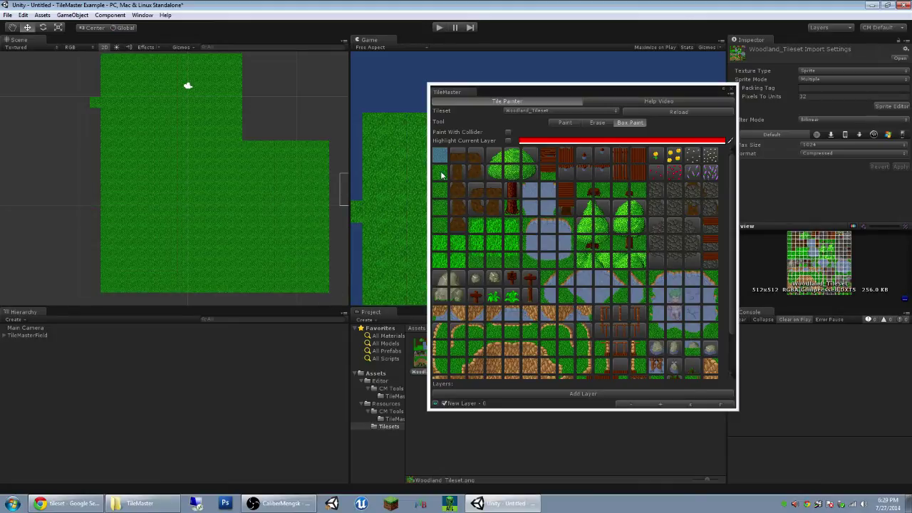
- Box-fill the whole map with a random mix of five left-column tiles
drag(441, 172, 443, 232)
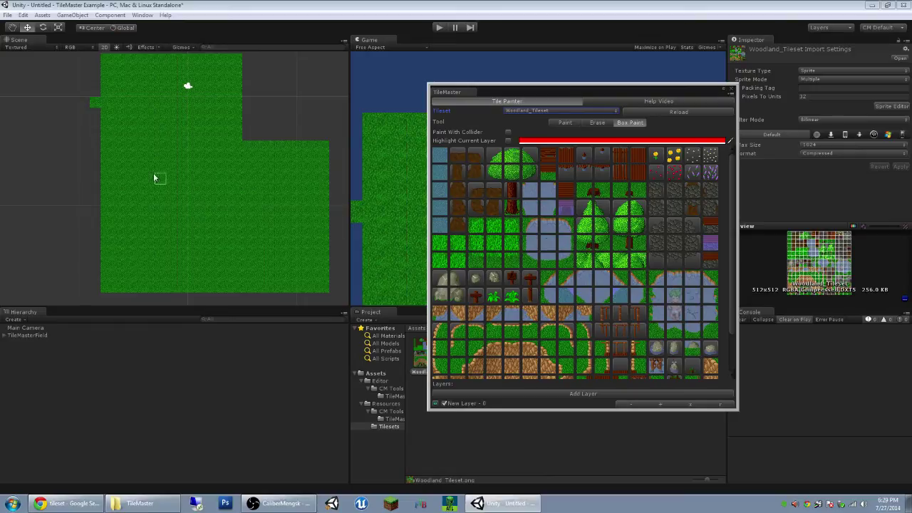
drag(99, 61, 321, 292)
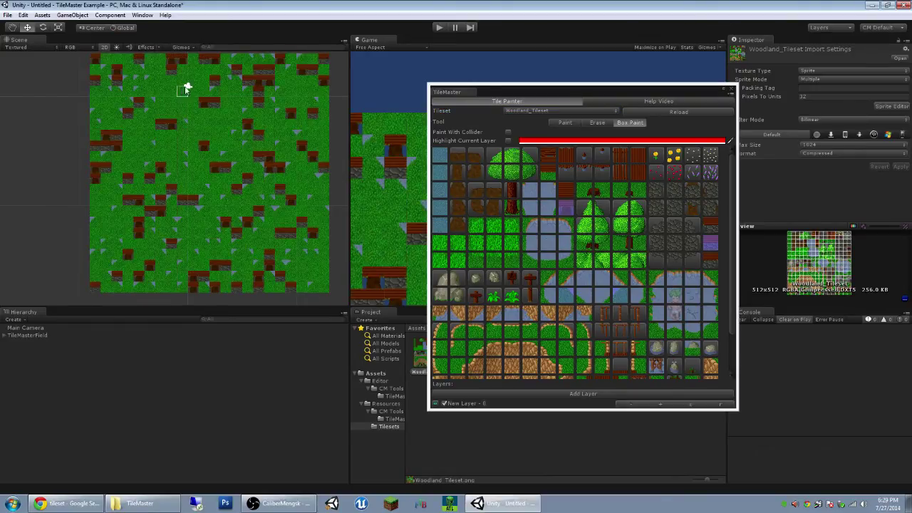
click(443, 168)
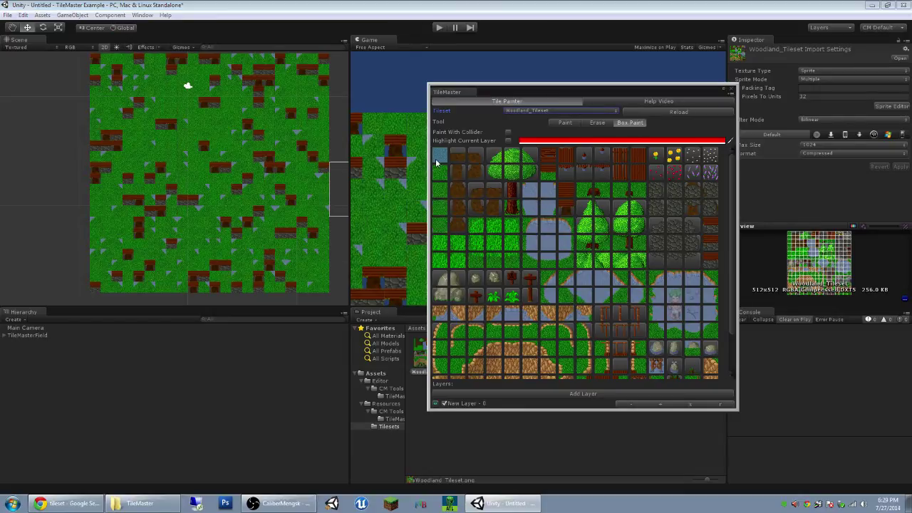
- Box-fill the whole map with plain grass tiles and add New Layer - 1
drag(437, 163, 439, 217)
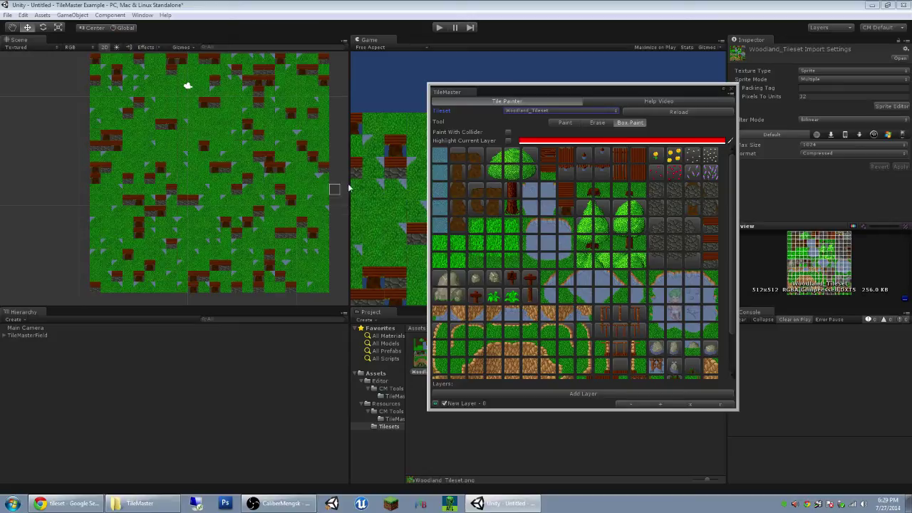
drag(91, 54, 322, 285)
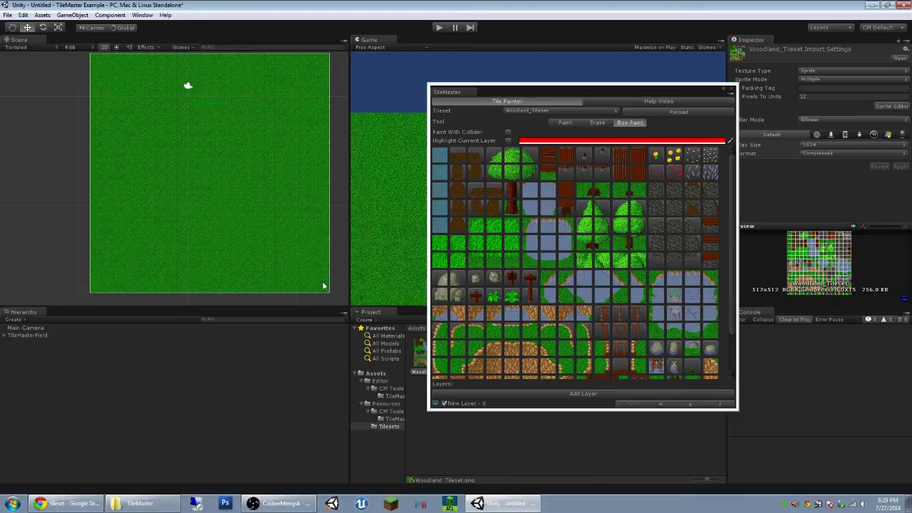
scroll(239, 273, up, 1)
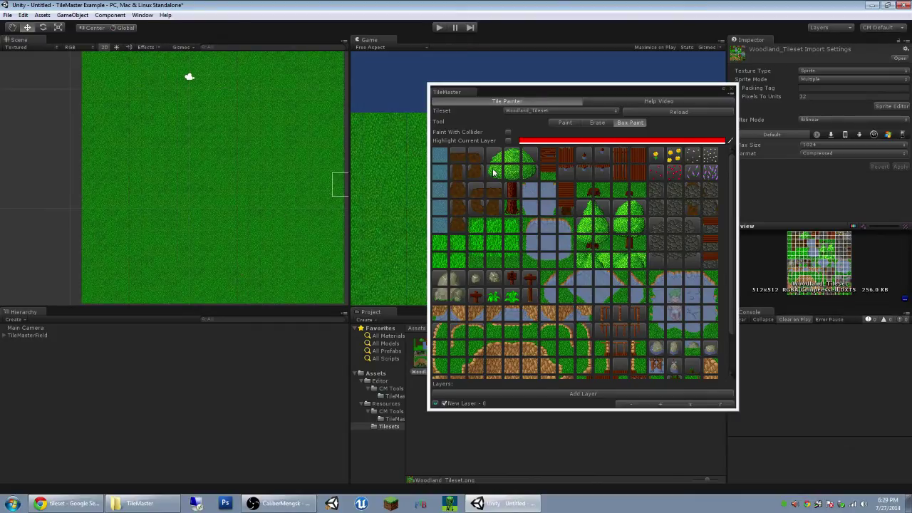
click(574, 393)
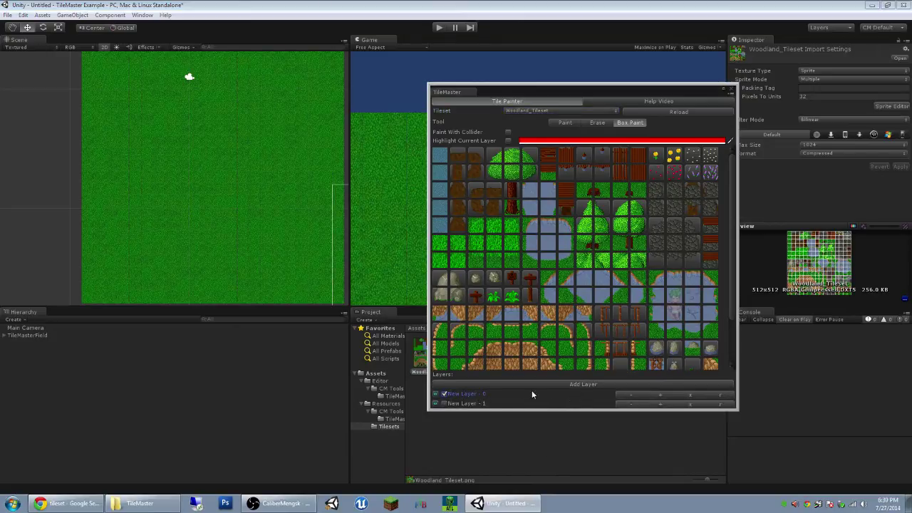
- Rename the first layer to Grass and the second layer to Dirt path
click(722, 398)
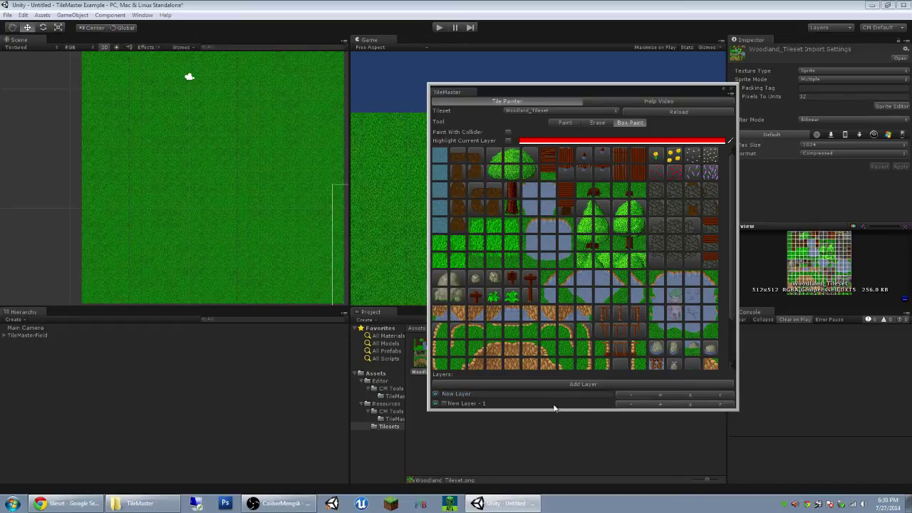
click(526, 395)
text(Ra)
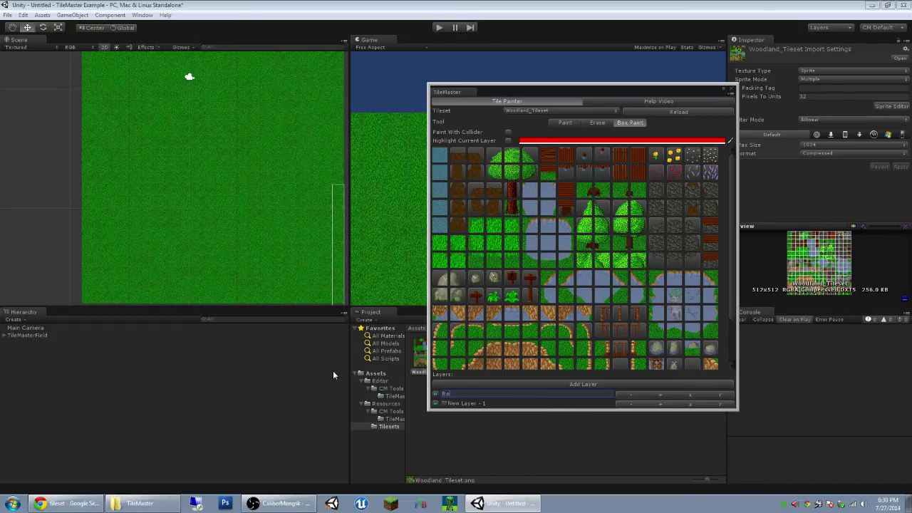
key(BackSpace)
key(BackSpace)
text(Grass)
key(Return)
click(478, 404)
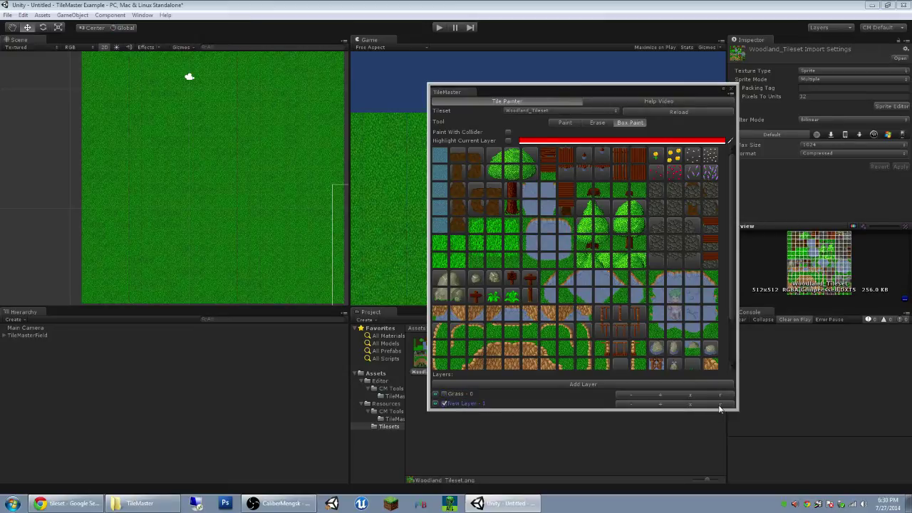
click(481, 404)
text(Dirt pat)
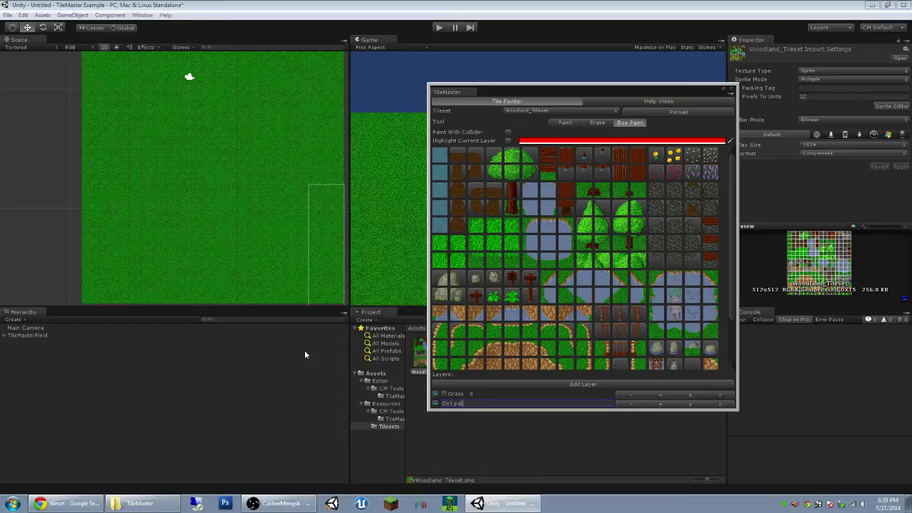
text(h)
key(Return)
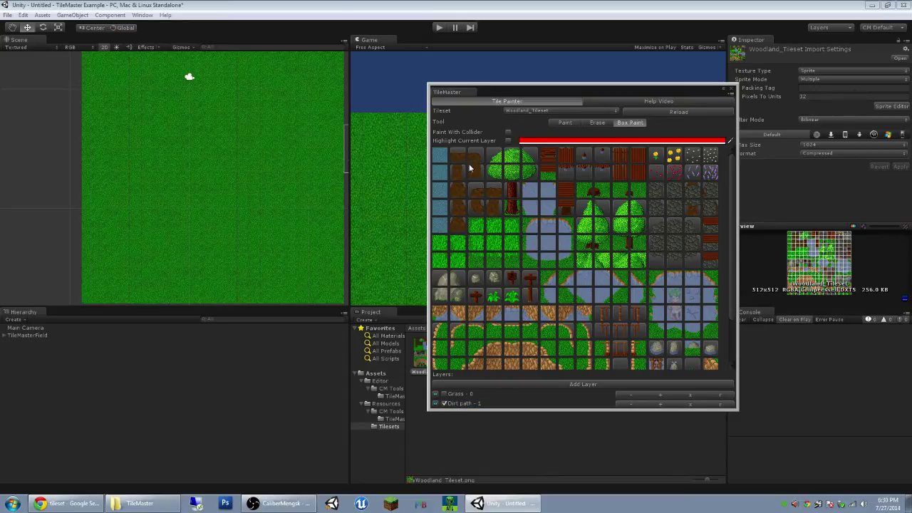
- Paint a winding dirt path from straight and corner tiles, then add a third layer
click(460, 173)
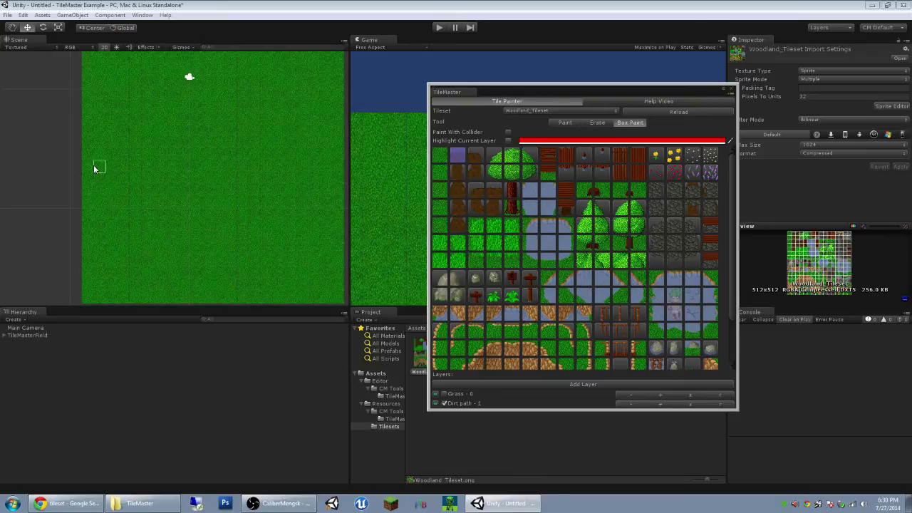
drag(96, 167, 224, 169)
click(475, 156)
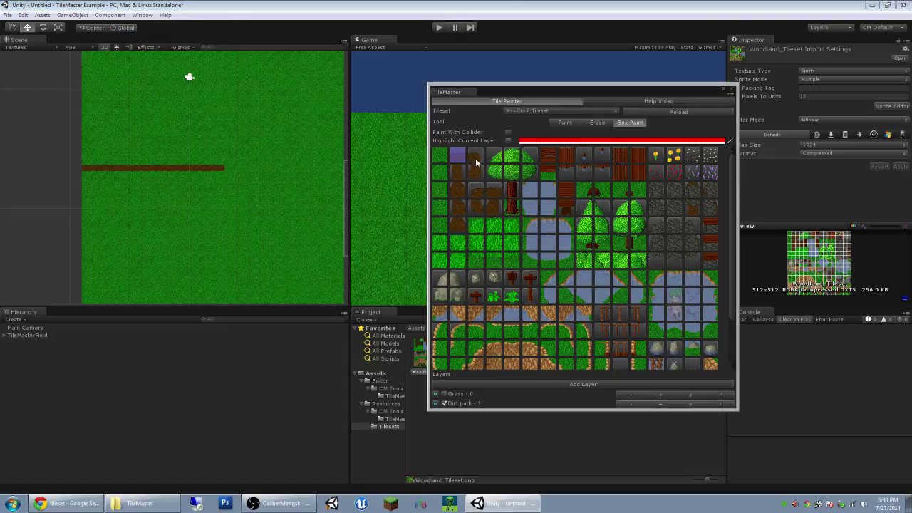
click(228, 165)
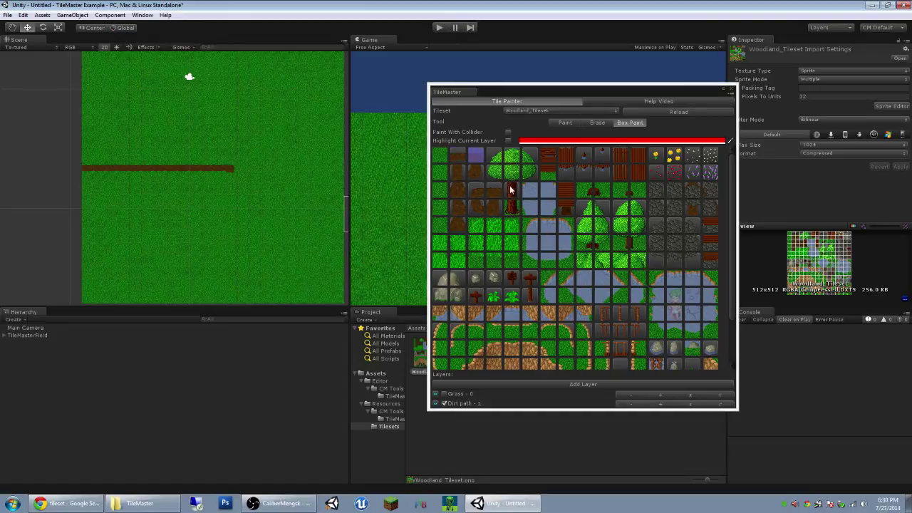
click(462, 175)
drag(232, 179, 227, 230)
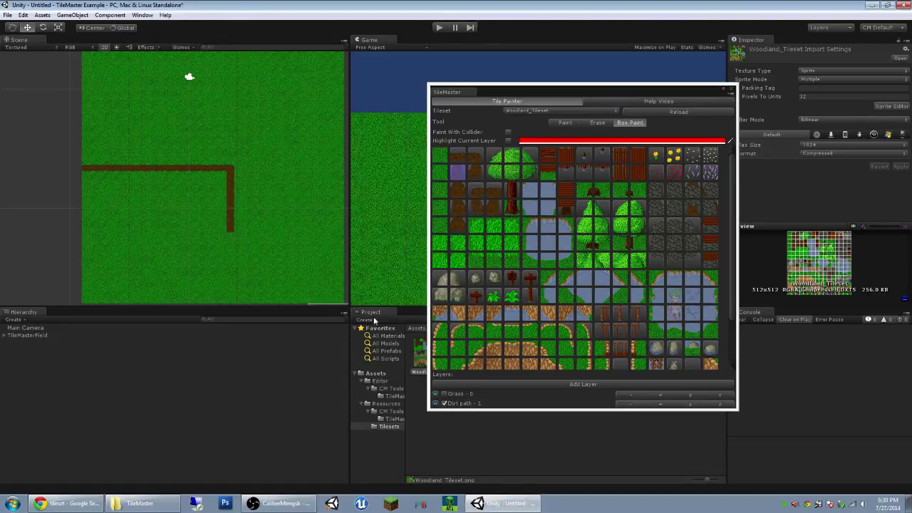
click(473, 208)
click(230, 236)
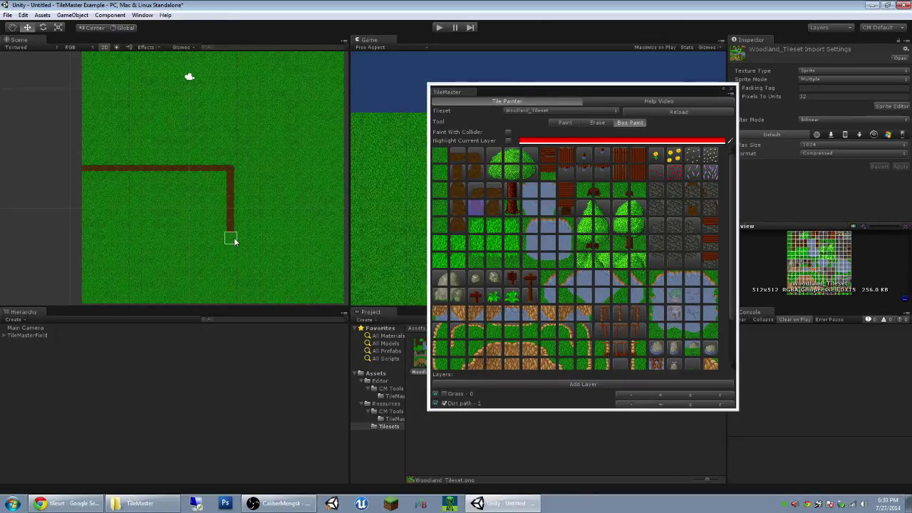
click(460, 156)
drag(243, 240, 339, 243)
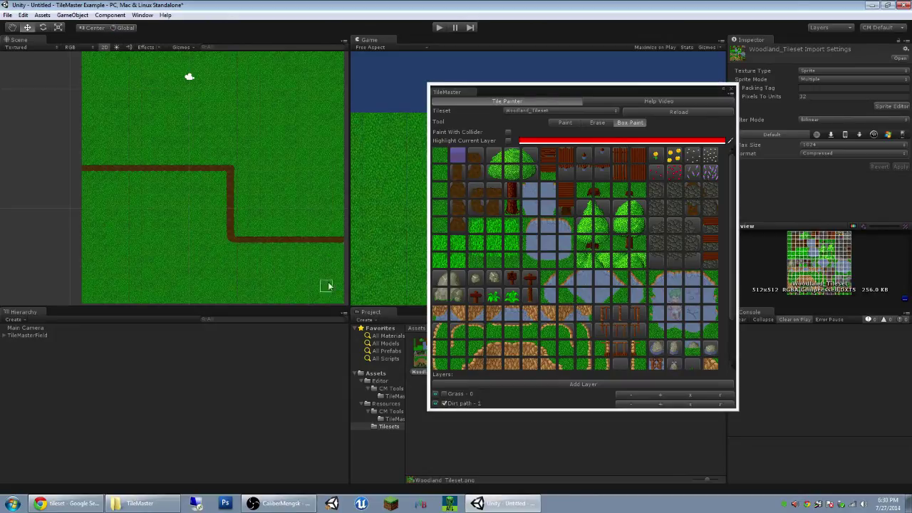
click(560, 385)
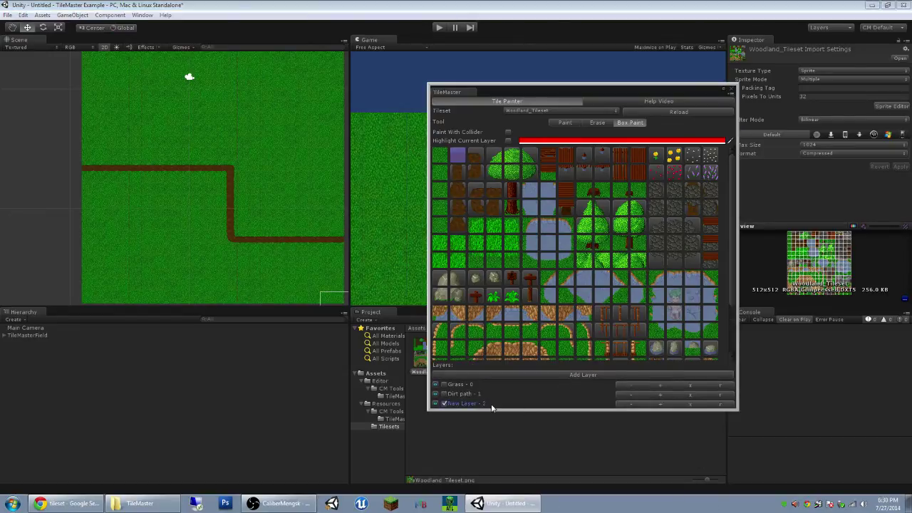
- Rename the new layer to 'Player' and make it the active layer
click(519, 403)
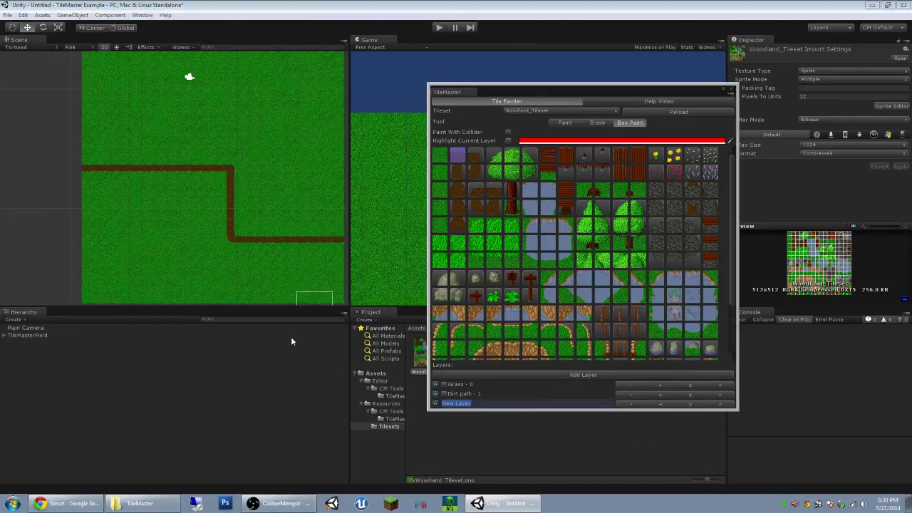
text(Player)
key(Return)
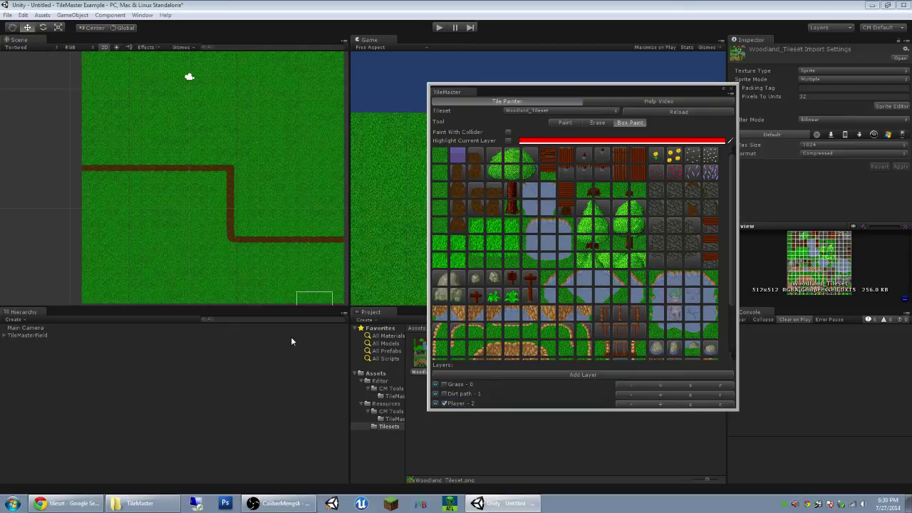
click(469, 405)
- Expand TileMasterField and Grass, select tile Tile(-0.5,-0.5), and move the TileMaster panel up-left
click(6, 335)
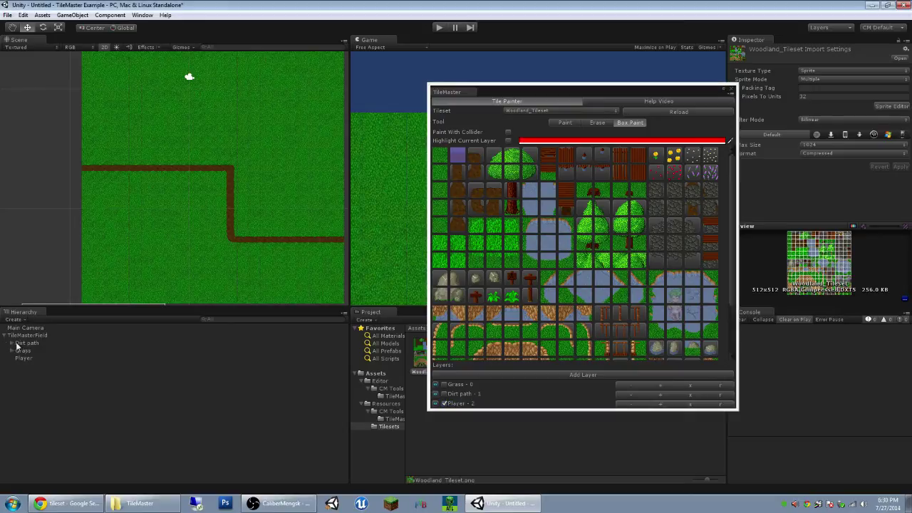
click(25, 358)
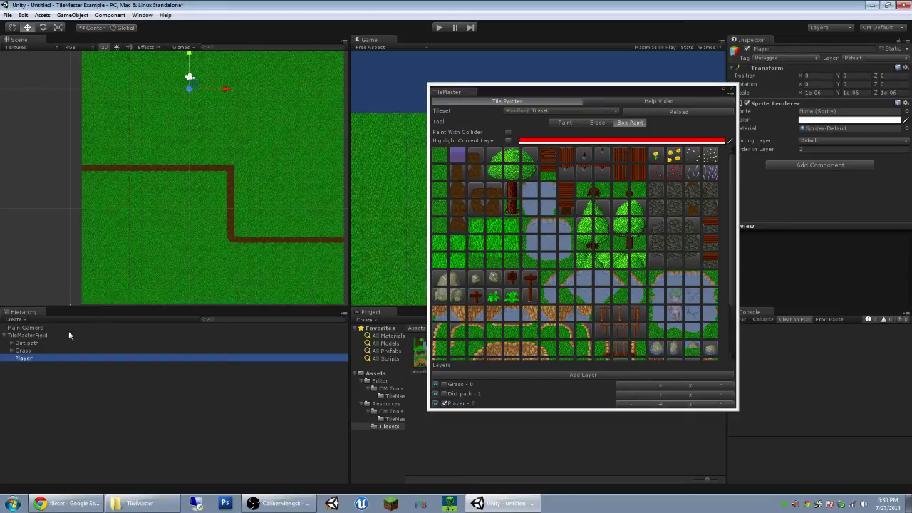
click(12, 351)
click(32, 358)
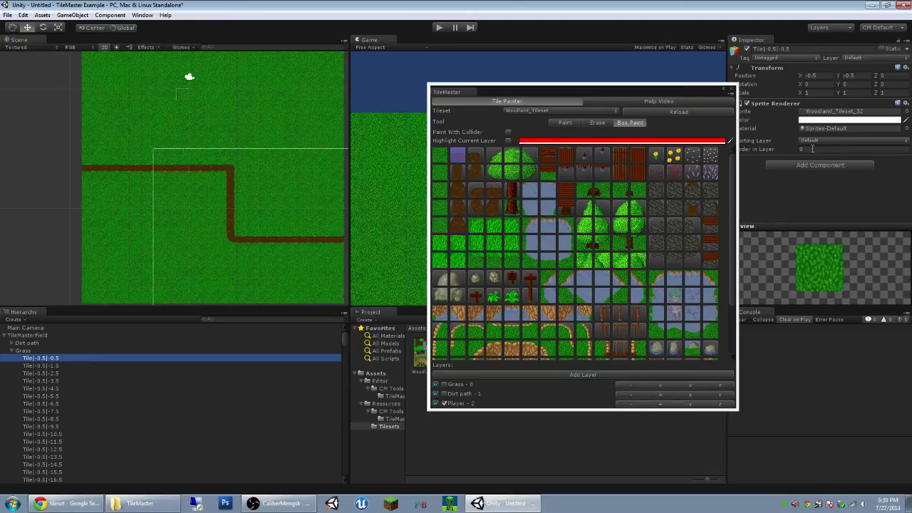
drag(629, 91, 556, 71)
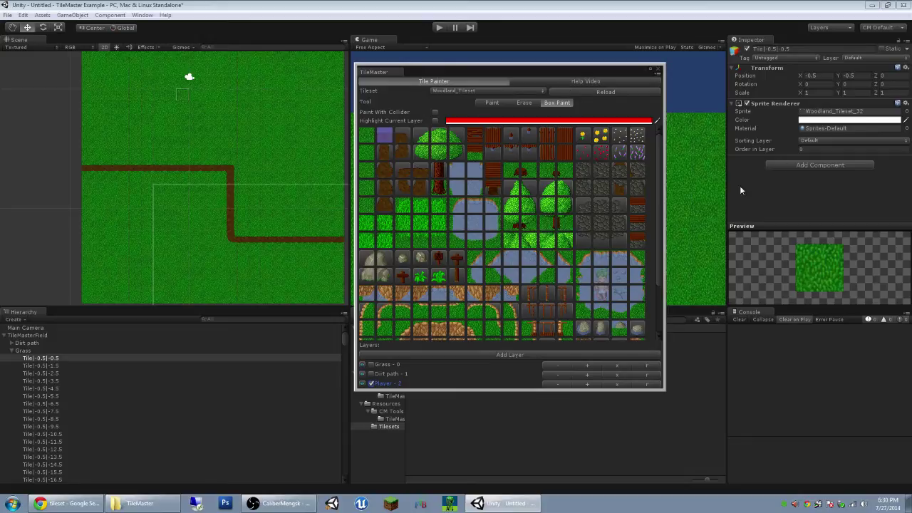
- Collapse Grass, add a fourth layer, New Layer - 3, and make it current
click(12, 351)
click(23, 358)
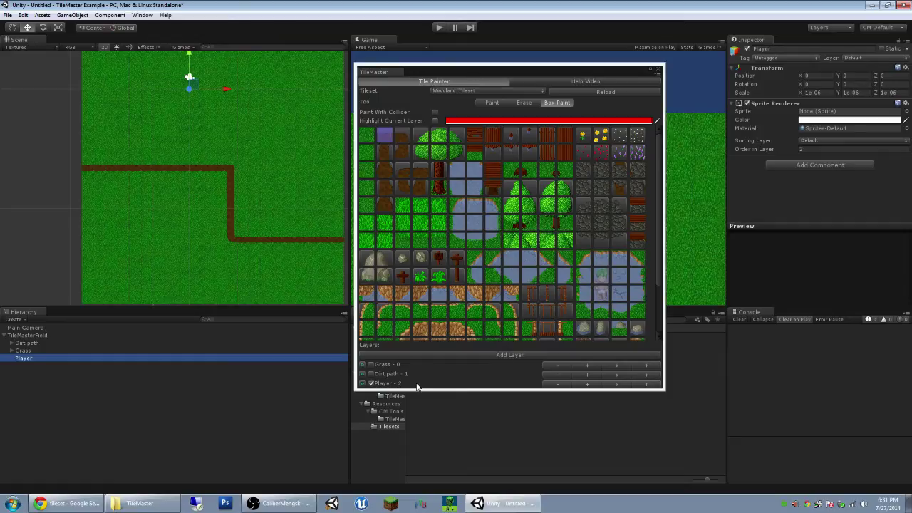
click(564, 354)
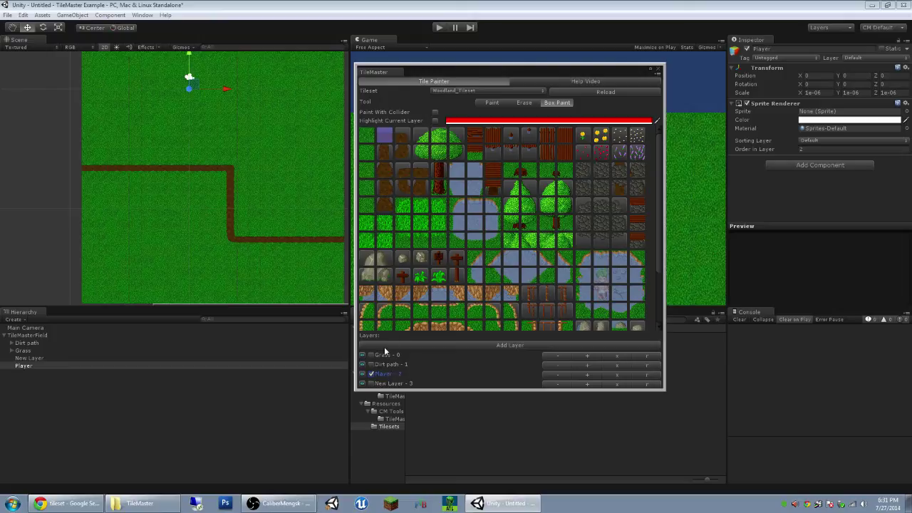
click(395, 384)
- Select the round rock tile and turn on Paint With Collider
scroll(556, 249, down, 4)
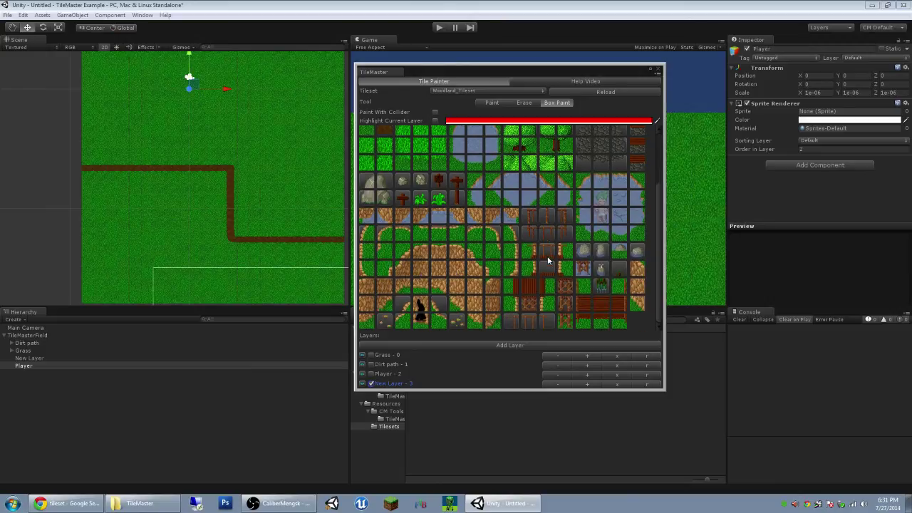
click(402, 184)
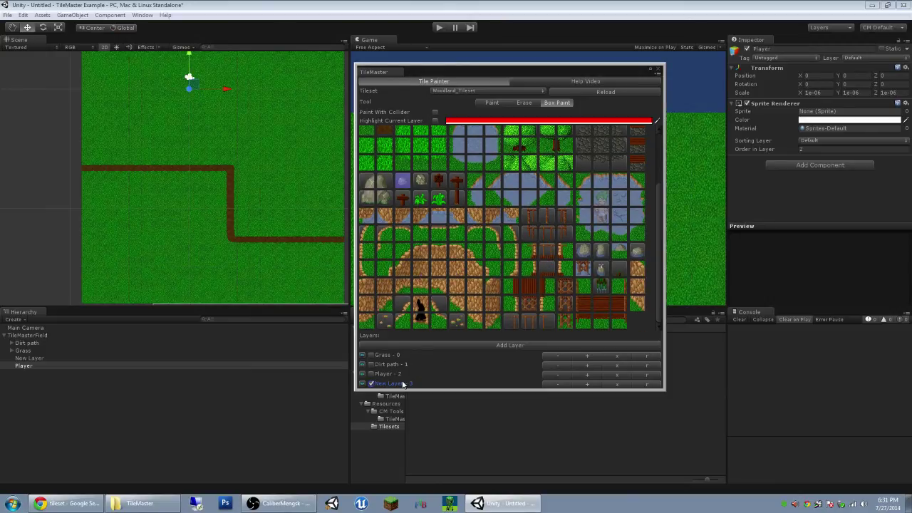
click(435, 113)
- Box-paint an 8-by-6 rock block below the dirt path, then select New Layer and zoom to inspect
drag(136, 181, 221, 240)
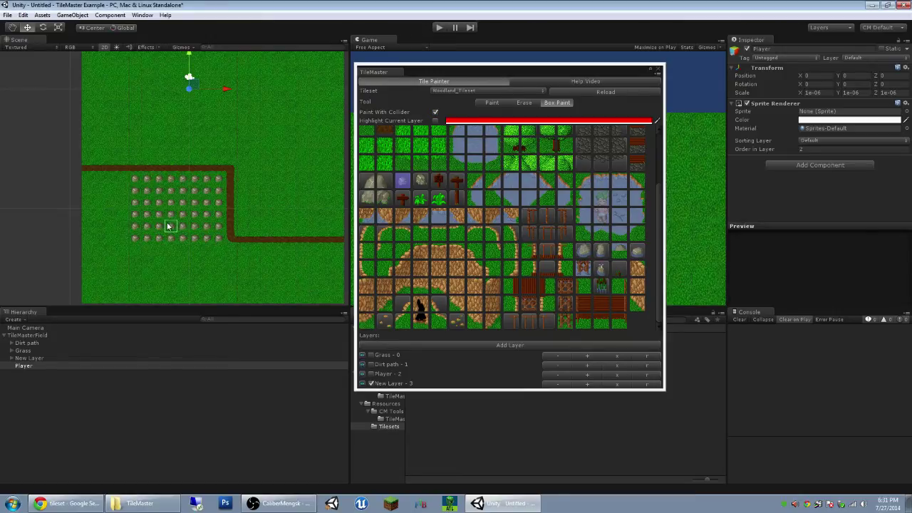
click(32, 357)
scroll(136, 228, up, 6)
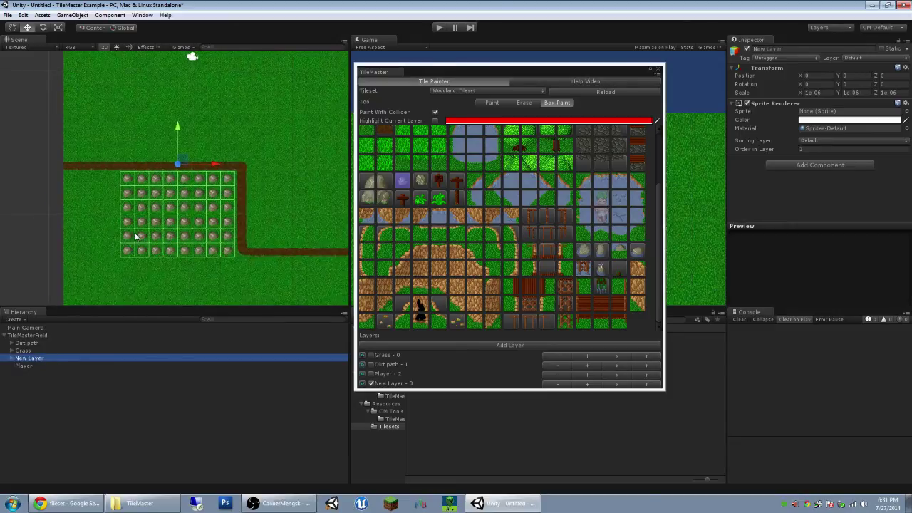
scroll(152, 190, up, 8)
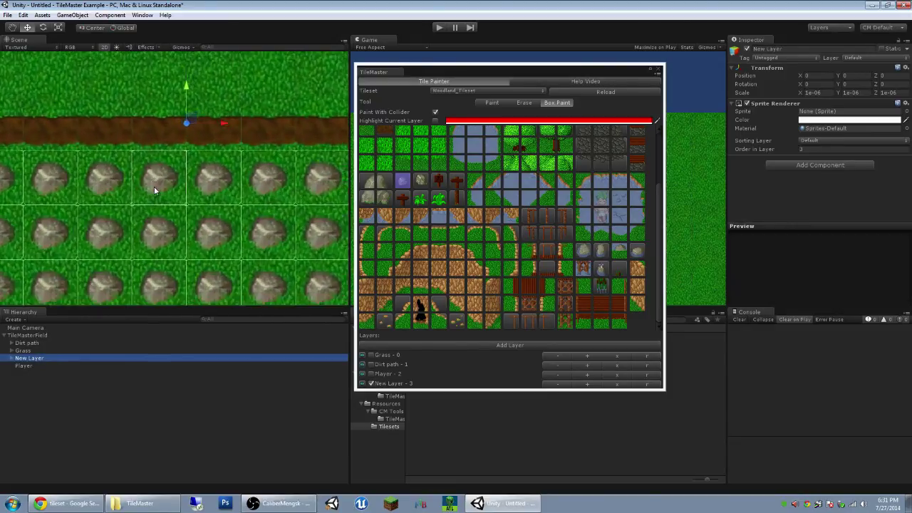
scroll(152, 193, up, 5)
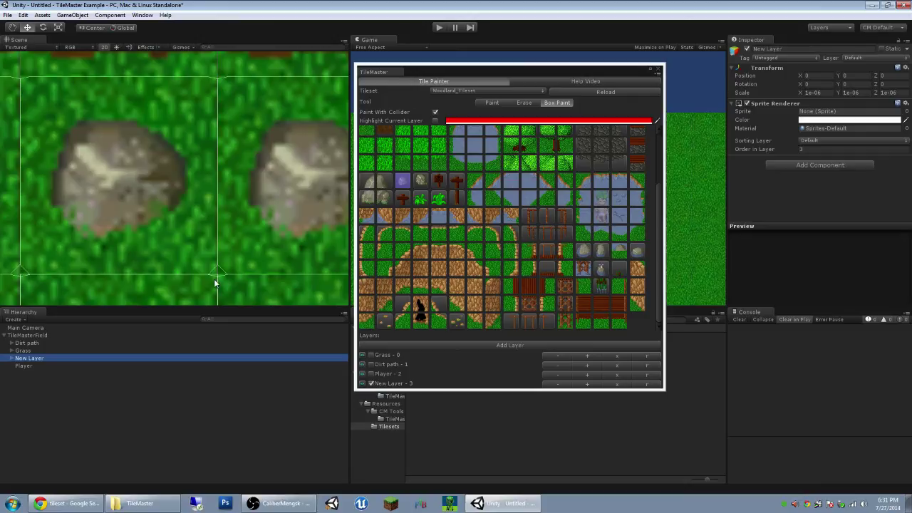
scroll(213, 281, down, 3)
scroll(210, 285, down, 8)
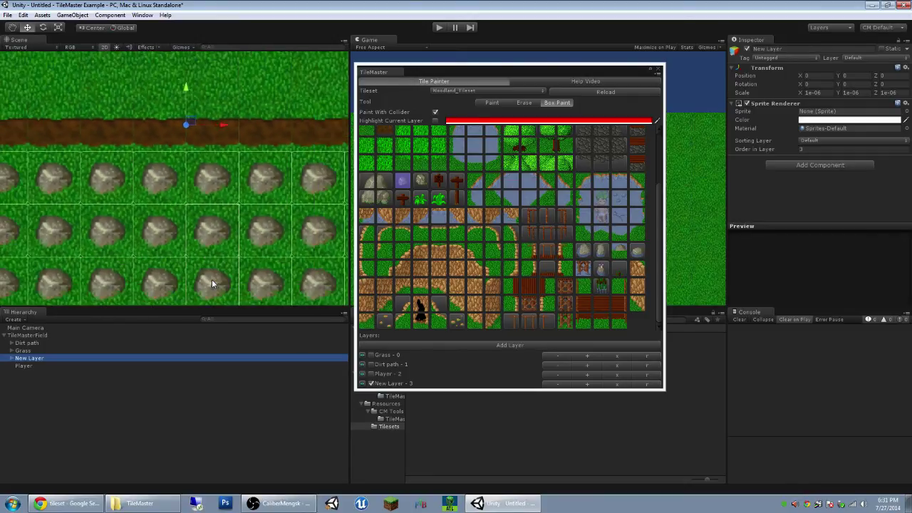
scroll(214, 278, down, 6)
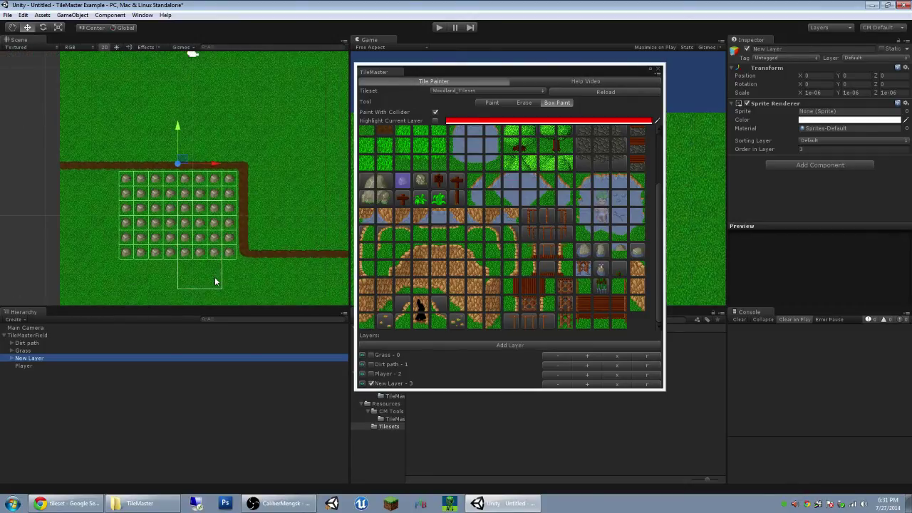
click(362, 385)
click(362, 385)
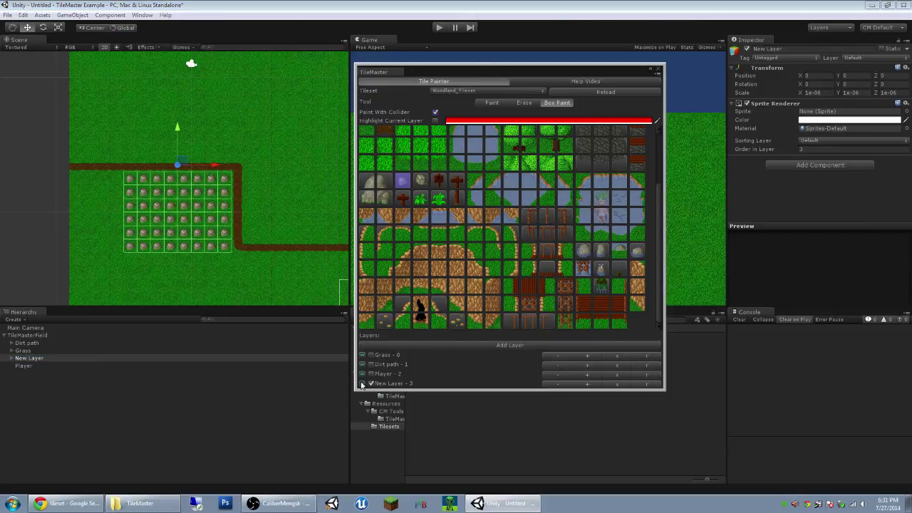
click(362, 385)
click(362, 385)
click(362, 365)
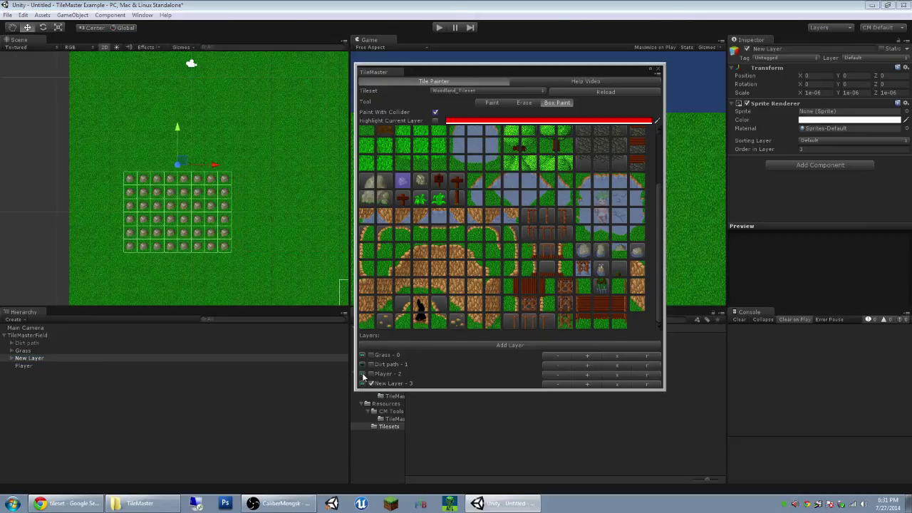
click(362, 385)
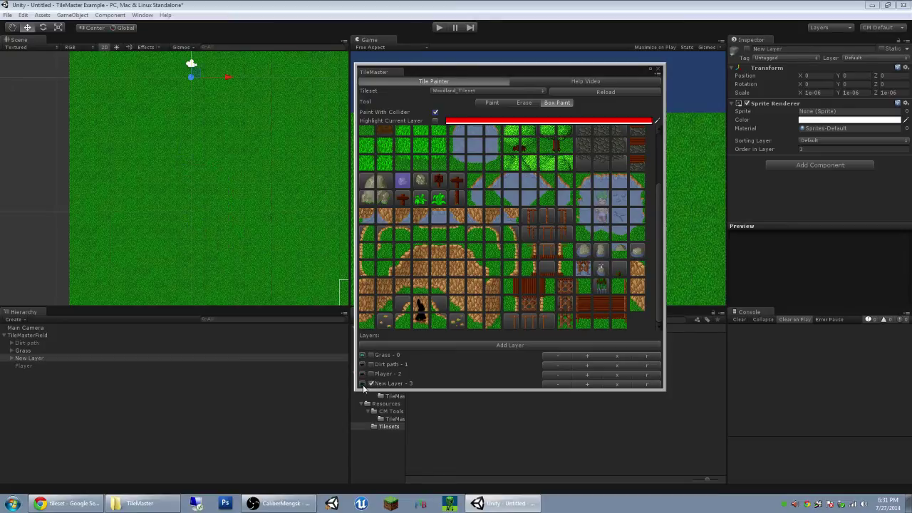
click(362, 384)
click(362, 365)
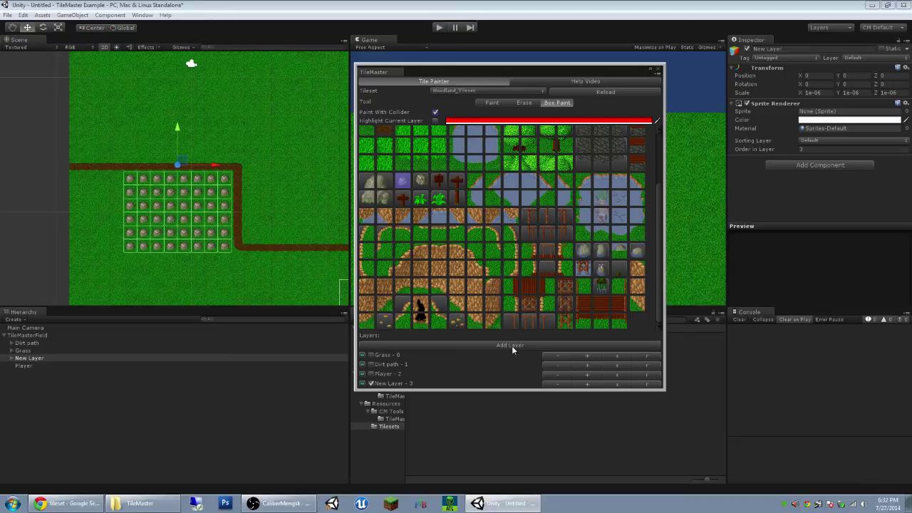
click(557, 366)
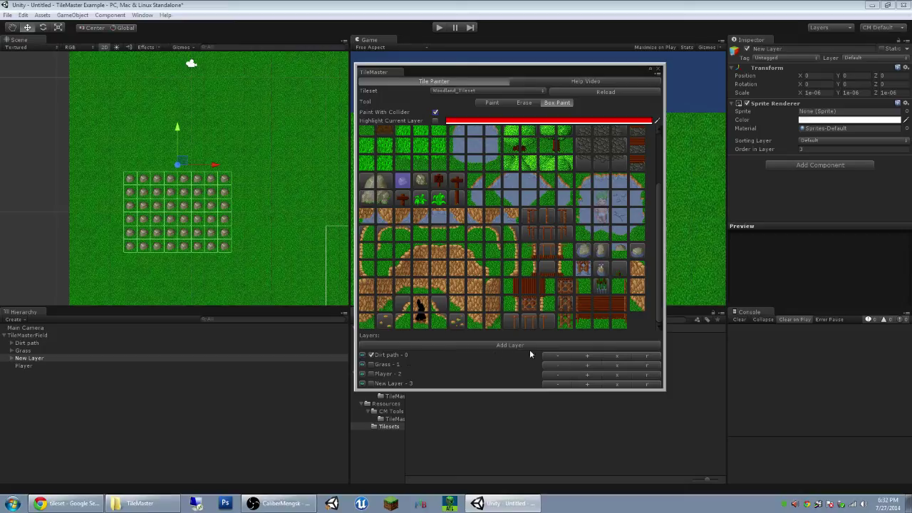
click(587, 356)
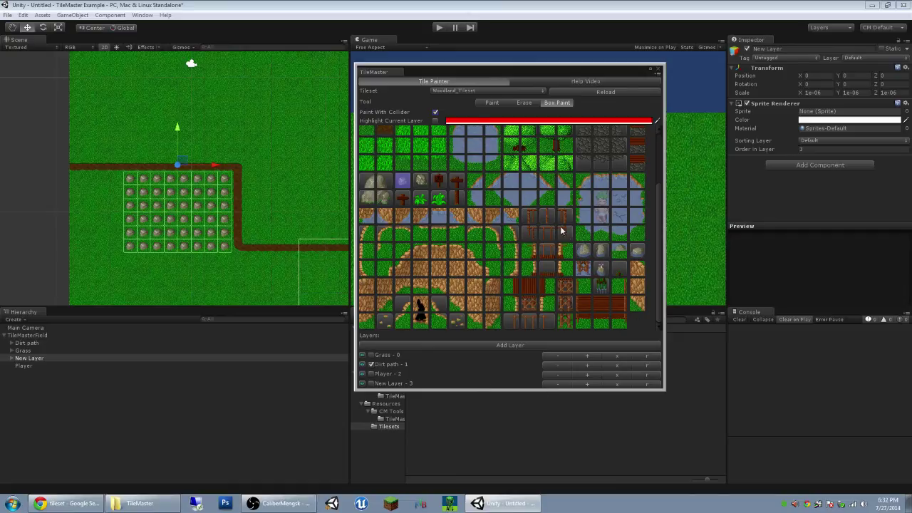
- Enable Highlight Current Layer with a white highlight colour
click(437, 122)
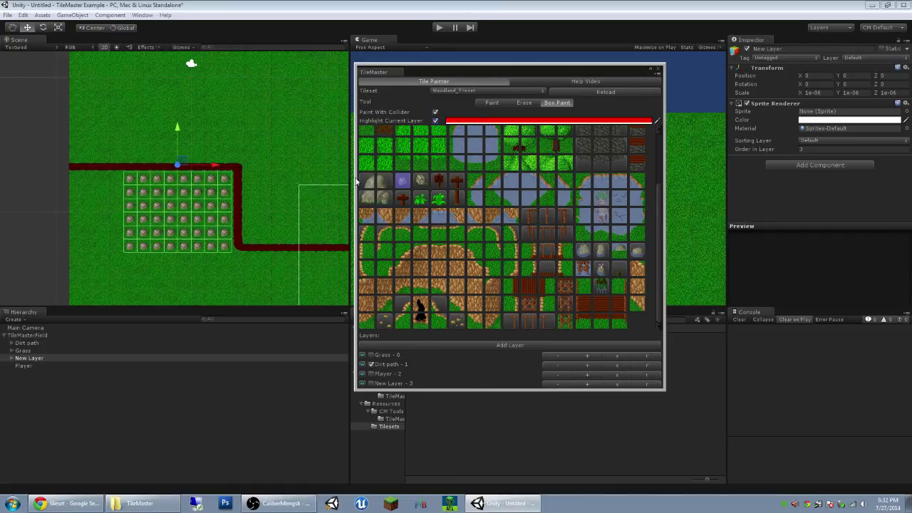
click(537, 122)
drag(50, 62, 74, 79)
click(91, 5)
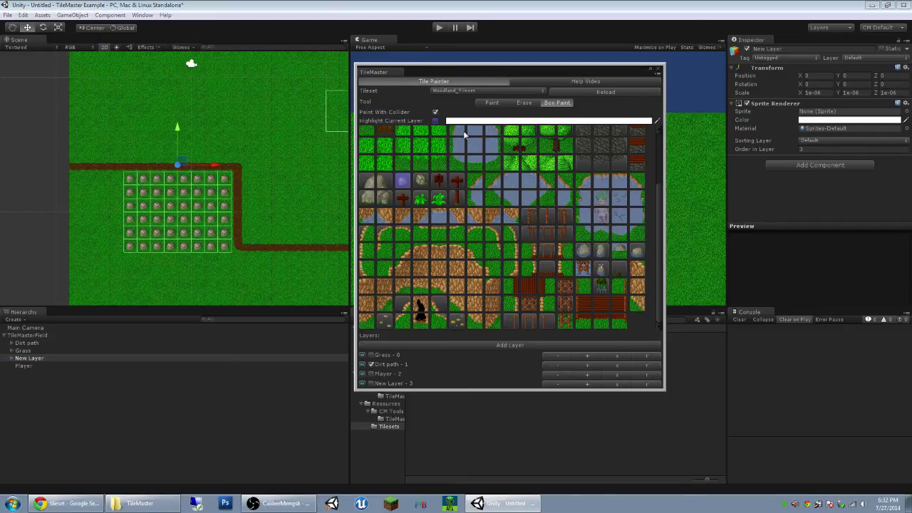
- Switch to Erase and clear grass tiles on Grass - 0 above the path and under the rock grid
click(516, 104)
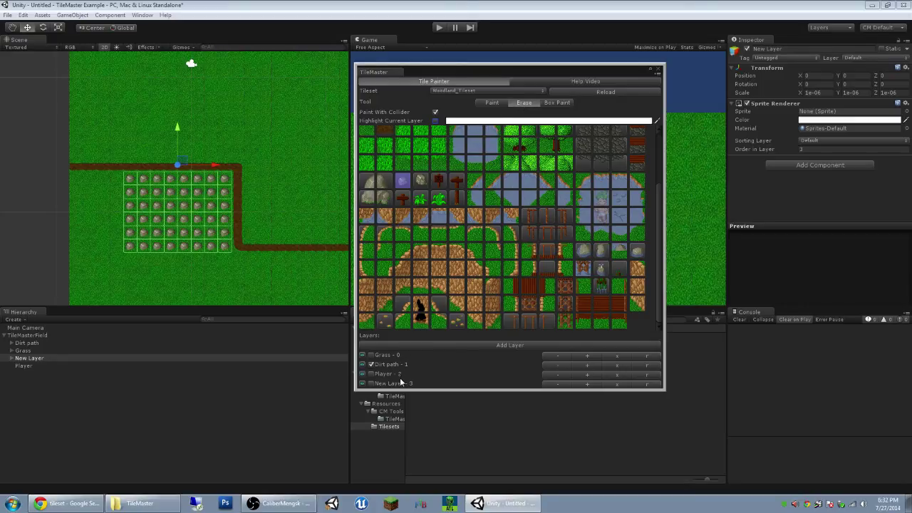
click(371, 355)
mouse_move(131, 166)
mouse_down()
mouse_move(179, 163)
mouse_move(237, 191)
mouse_move(232, 232)
mouse_move(205, 204)
mouse_move(210, 236)
mouse_up()
drag(189, 203, 184, 239)
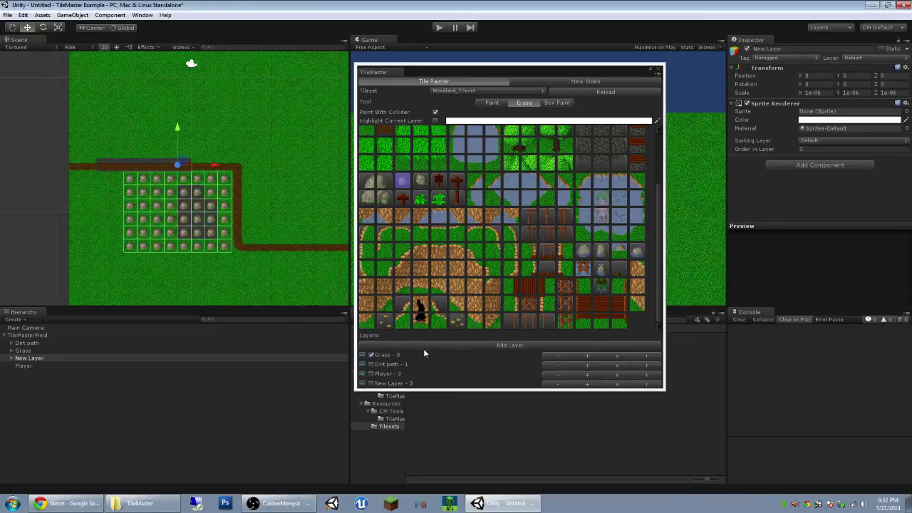
- On New Layer - 3, erase rocks along the middle column and in rows two and four
click(371, 384)
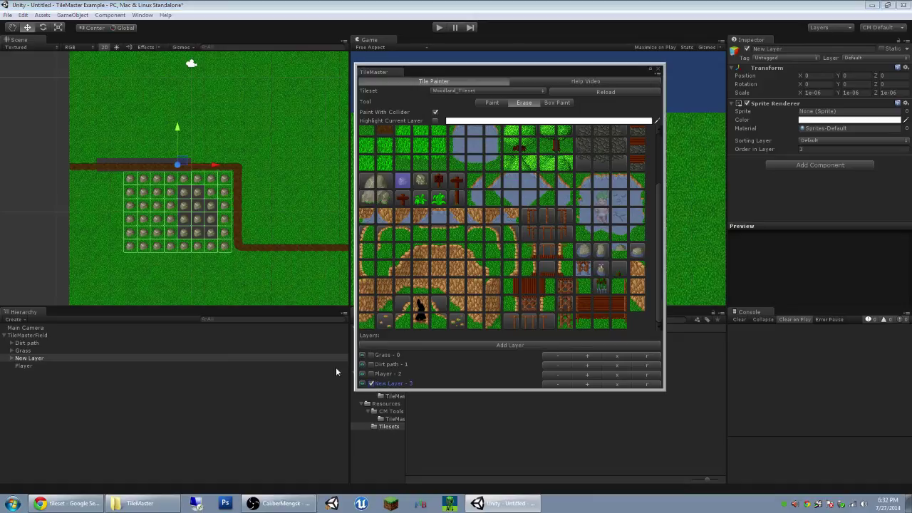
click(159, 196)
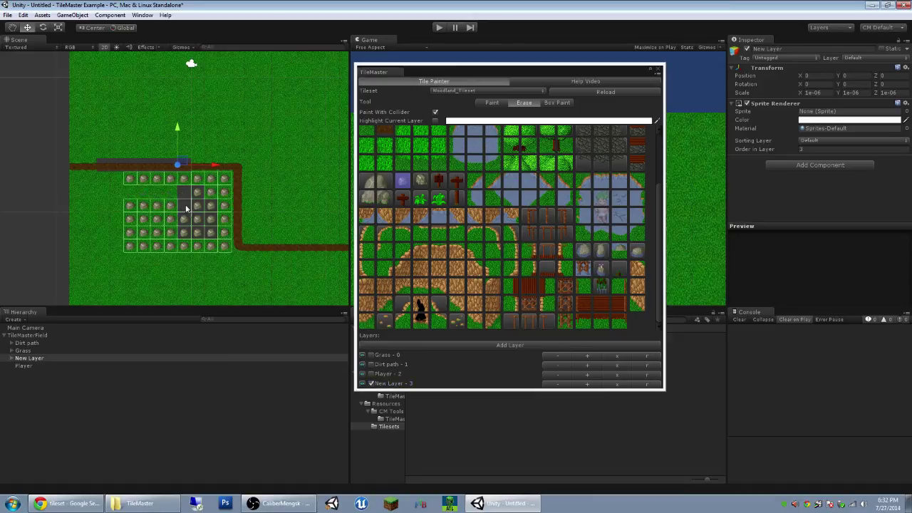
mouse_move(186, 208)
mouse_down()
mouse_move(186, 230)
mouse_move(208, 233)
mouse_up()
drag(202, 190, 225, 192)
drag(173, 220, 117, 221)
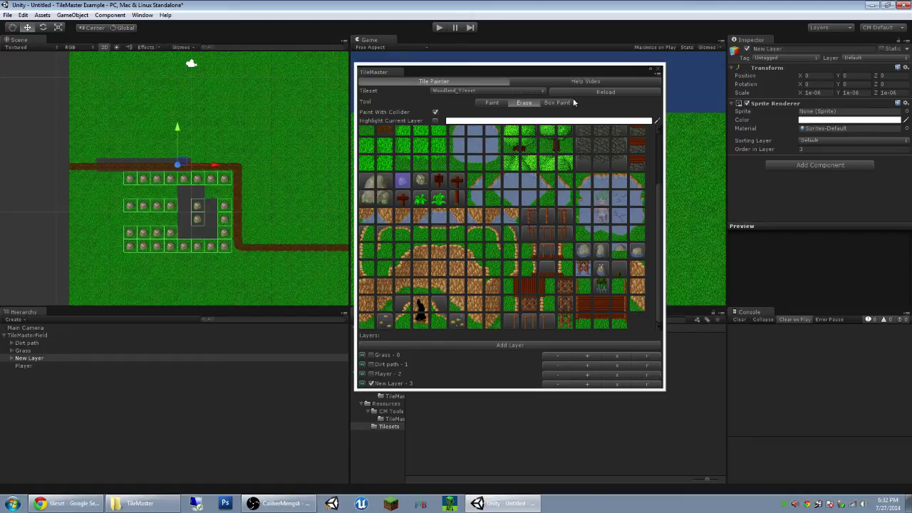
- Open the Help Video, then close its Google tab and the Chrome window to return to Unity
click(596, 81)
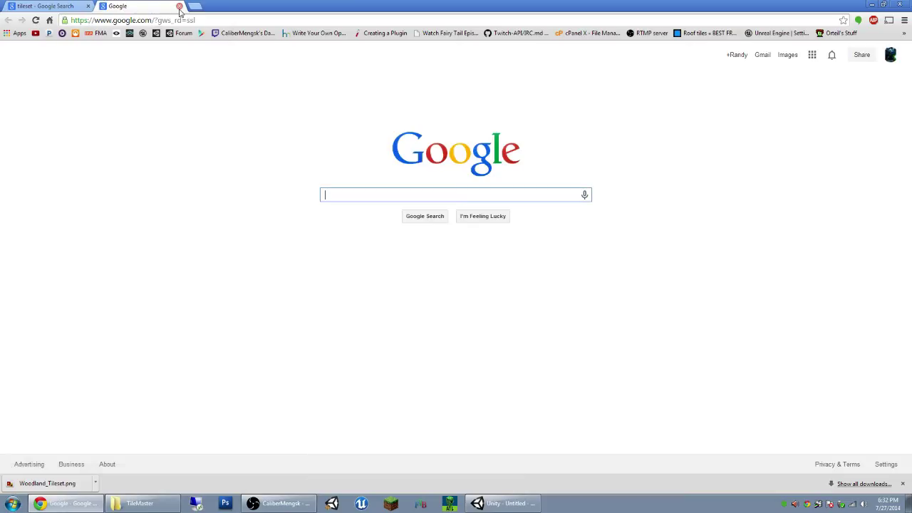
click(179, 5)
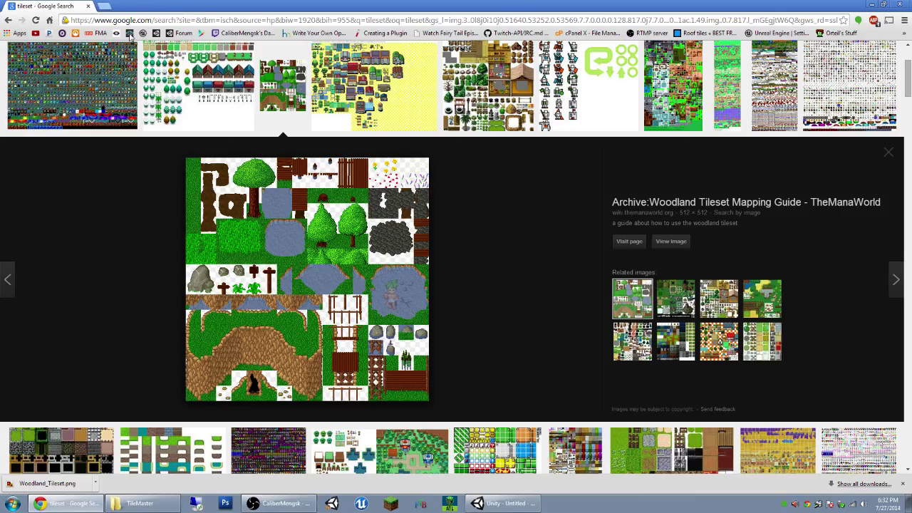
click(900, 5)
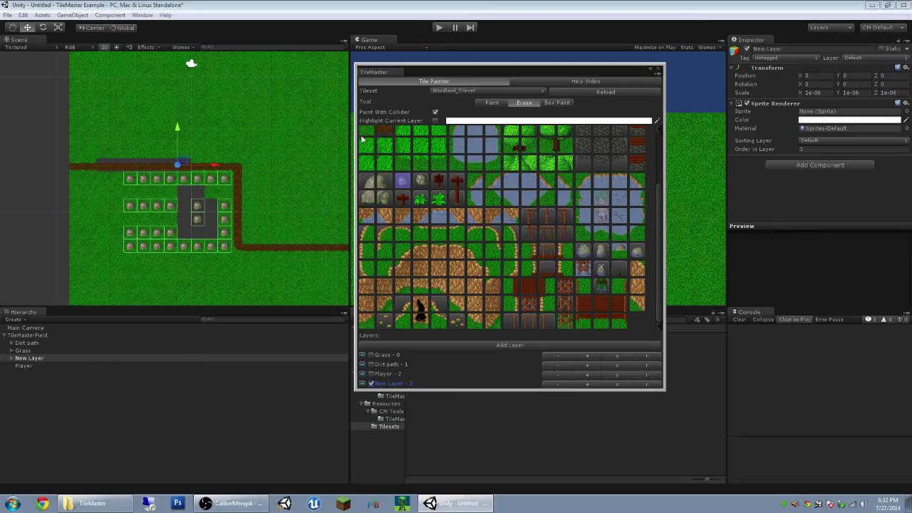